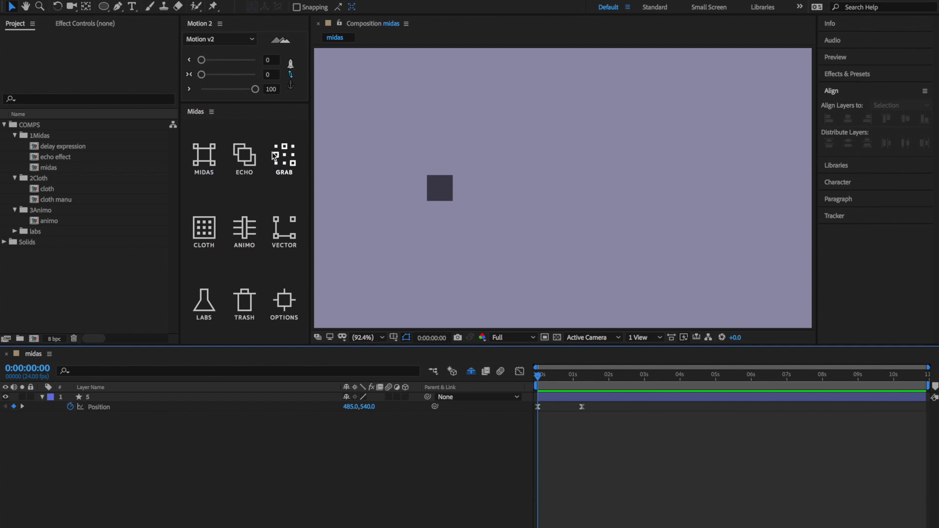
Maximize the Midas panel with the ` key to show Midas, Echo, Grab, Cloth, Animo, Vector and Labs
key(grave)
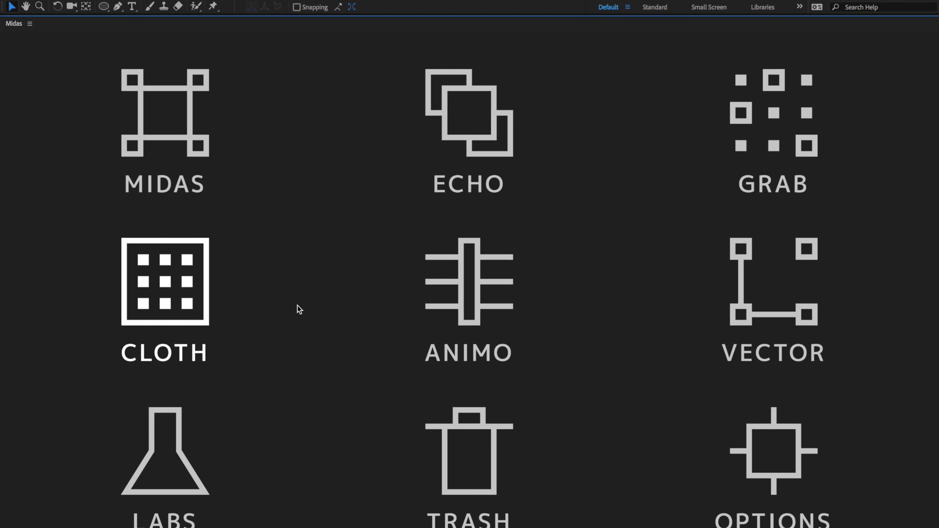
Restore and resize the Midas panel beside the midas comp, then preview and close the Labs tools
key(grave)
drag(313, 242, 305, 264)
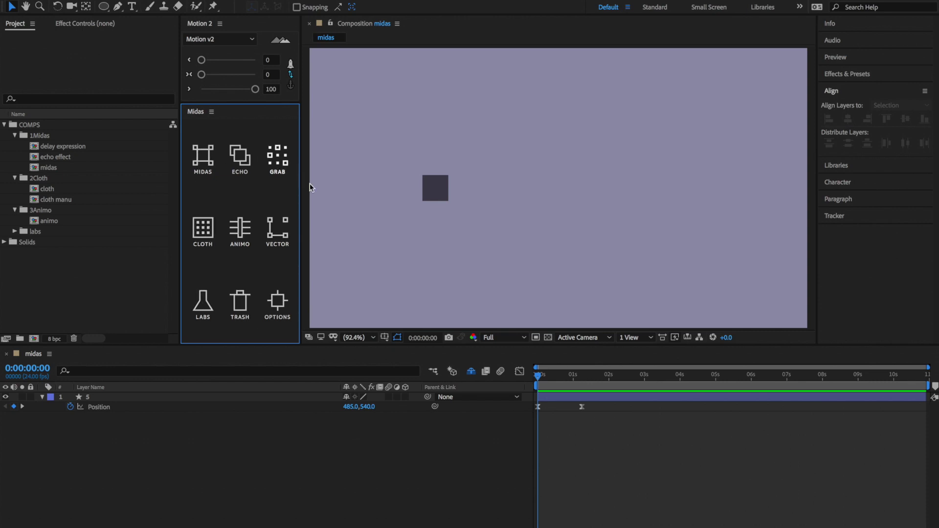
click(211, 309)
click(205, 306)
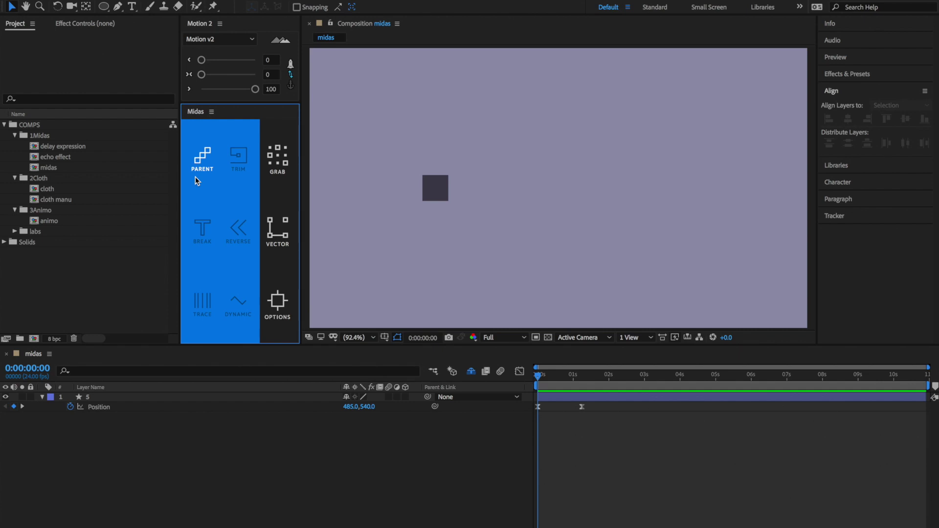
click(226, 210)
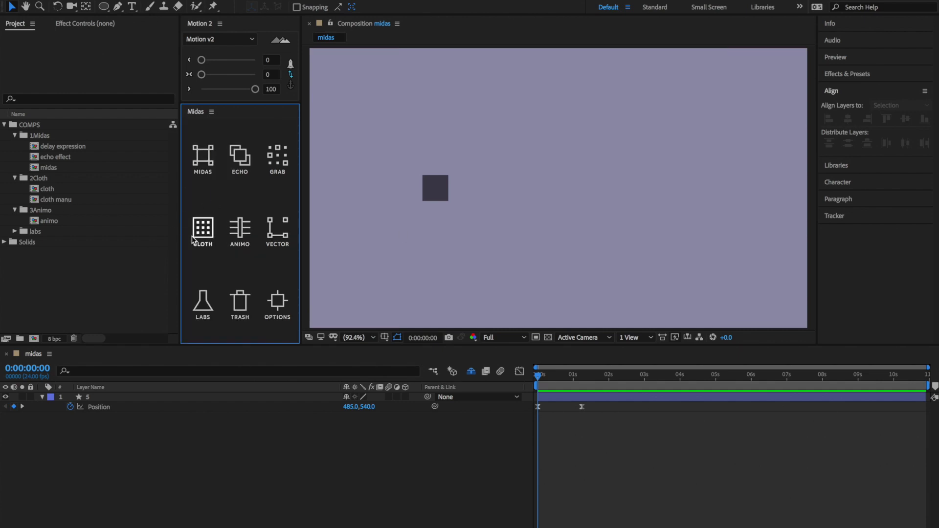
click(280, 304)
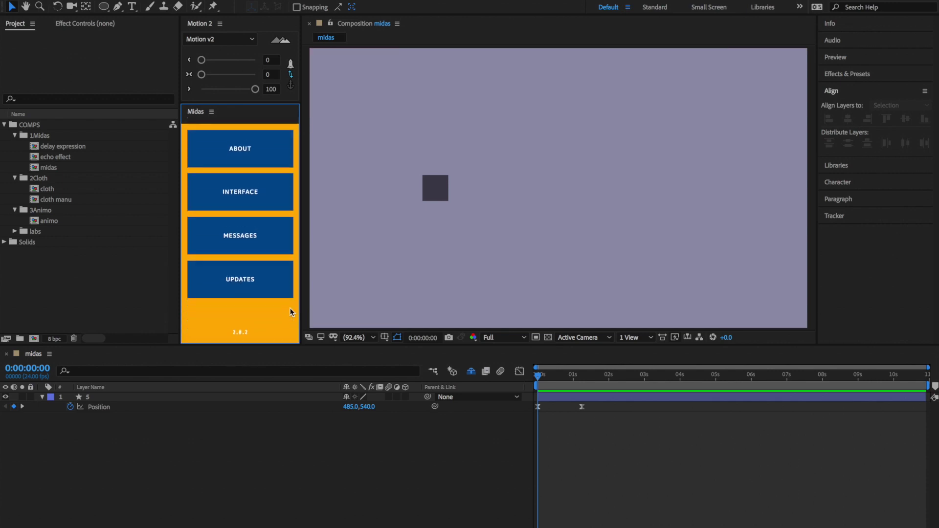
click(251, 142)
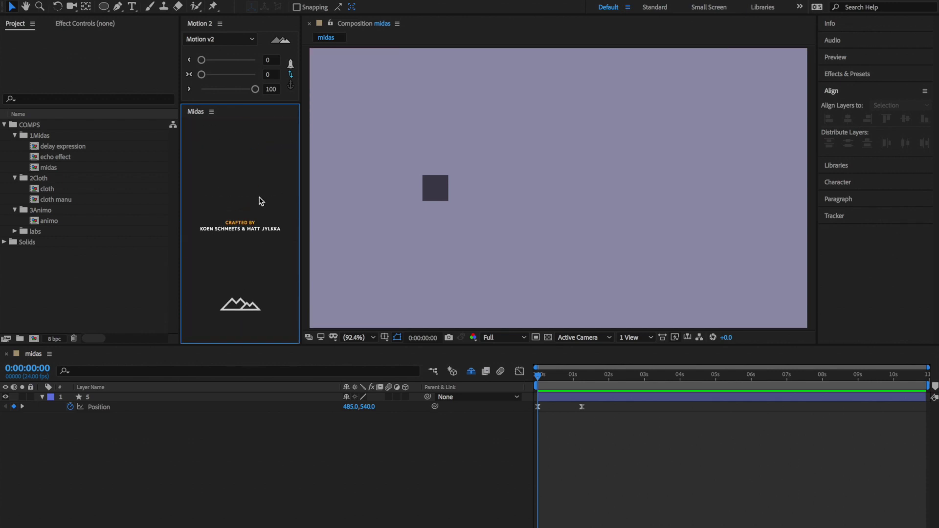
click(211, 190)
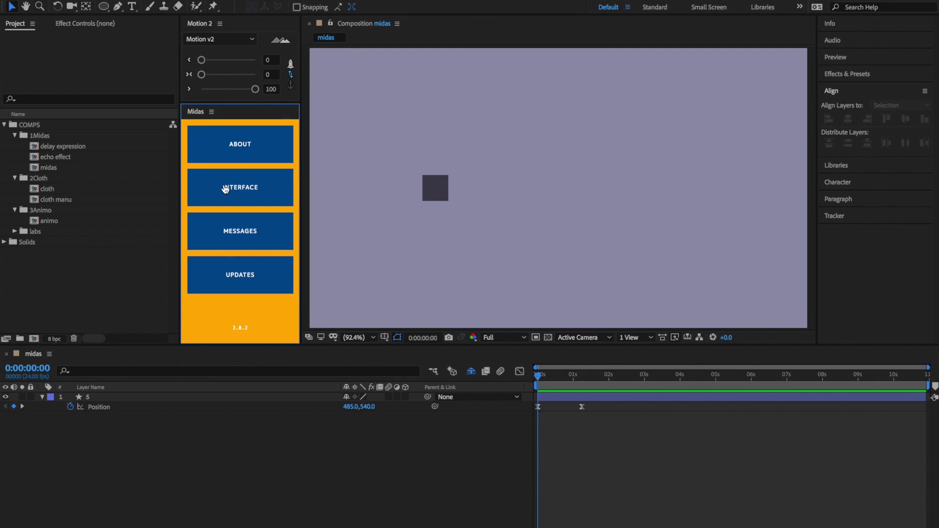
click(224, 190)
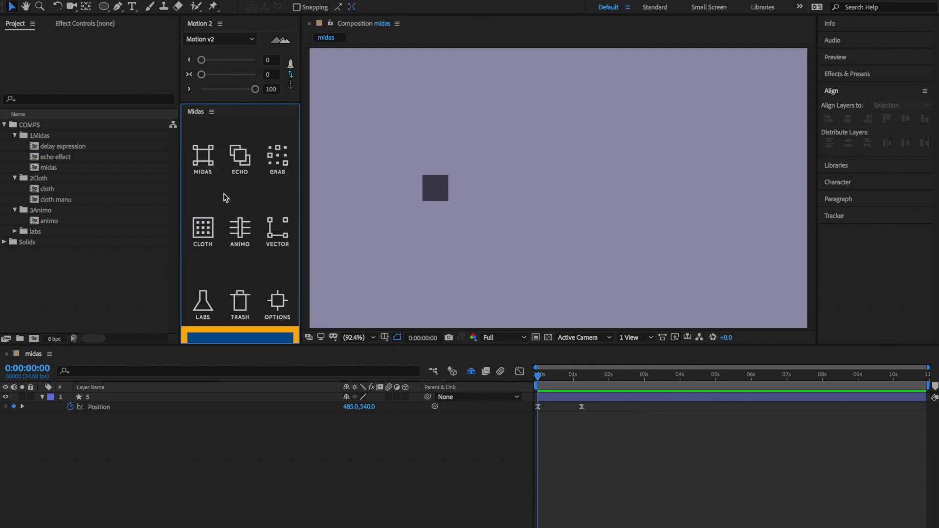
click(281, 307)
click(280, 306)
scroll(236, 188, down, 3)
scroll(236, 189, up, 3)
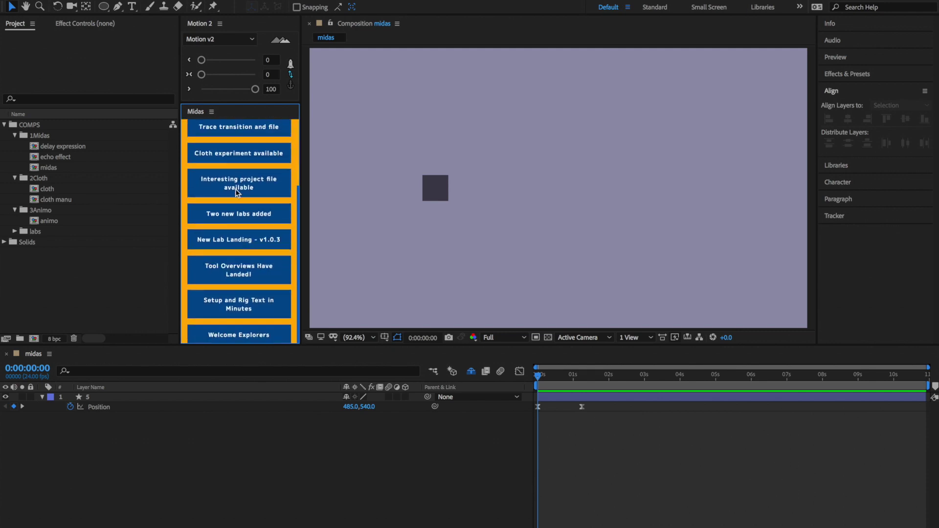
scroll(236, 251, down, 4)
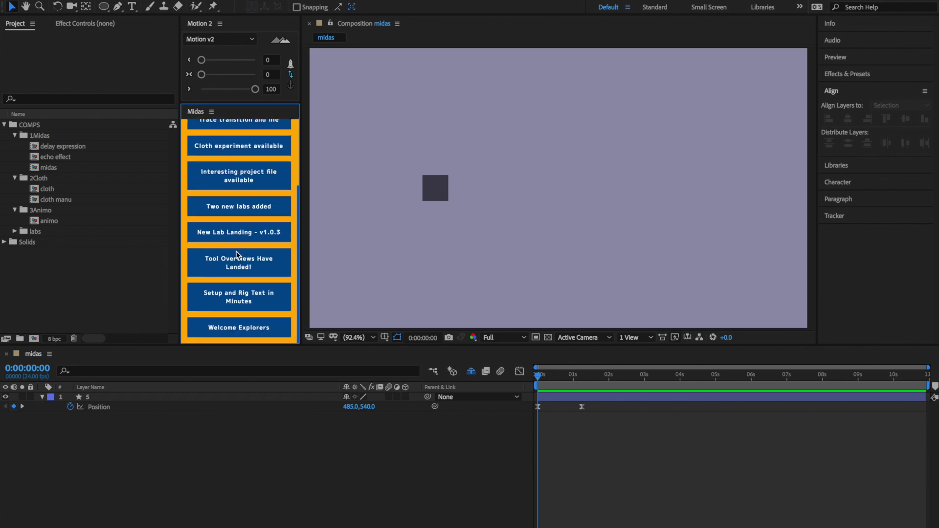
scroll(236, 251, up, 4)
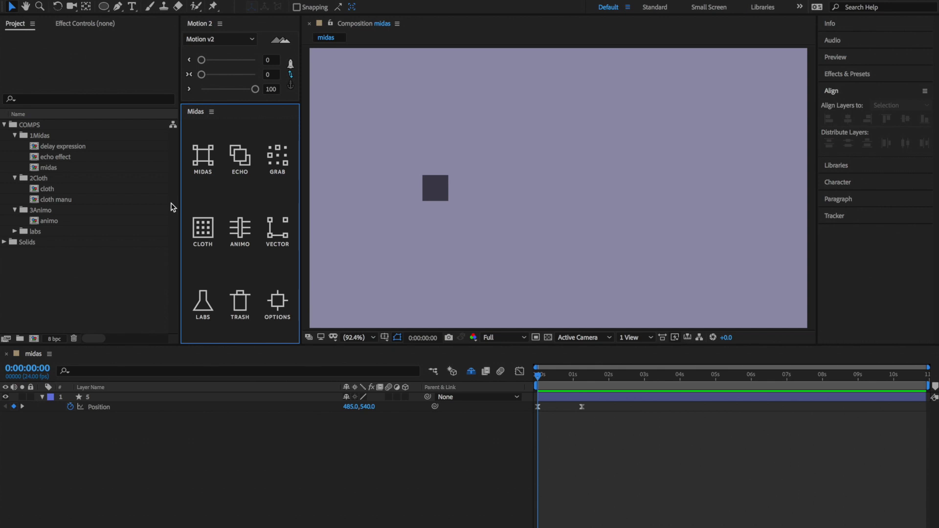
Clear the old keyframes and keyframe square 5 sliding right to X 1395 over 20 frames
click(211, 166)
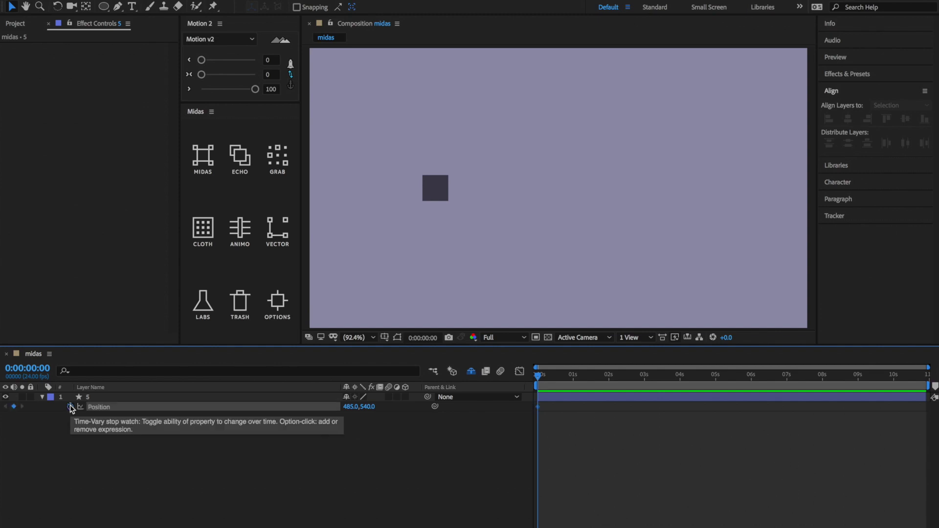
click(71, 407)
key(shift+Page_Down)
key(shift+Page_Down)
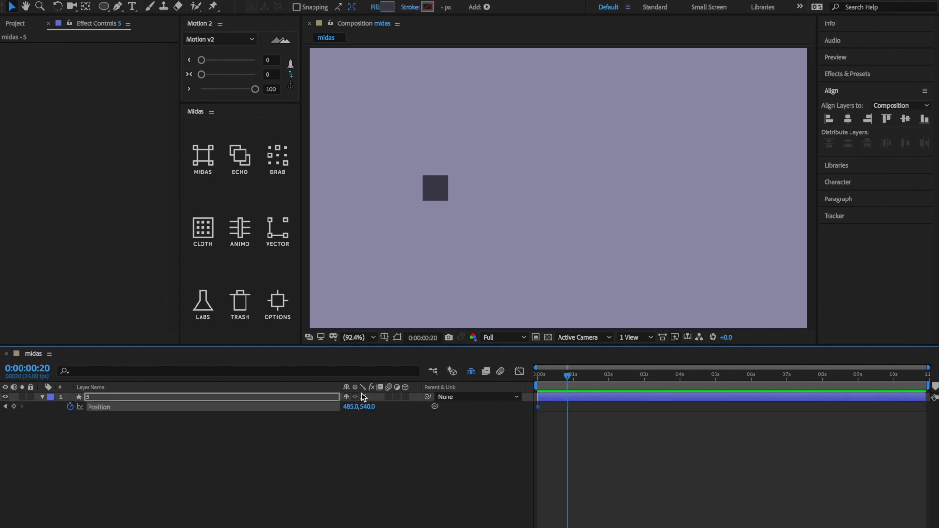
drag(348, 407, 893, 444)
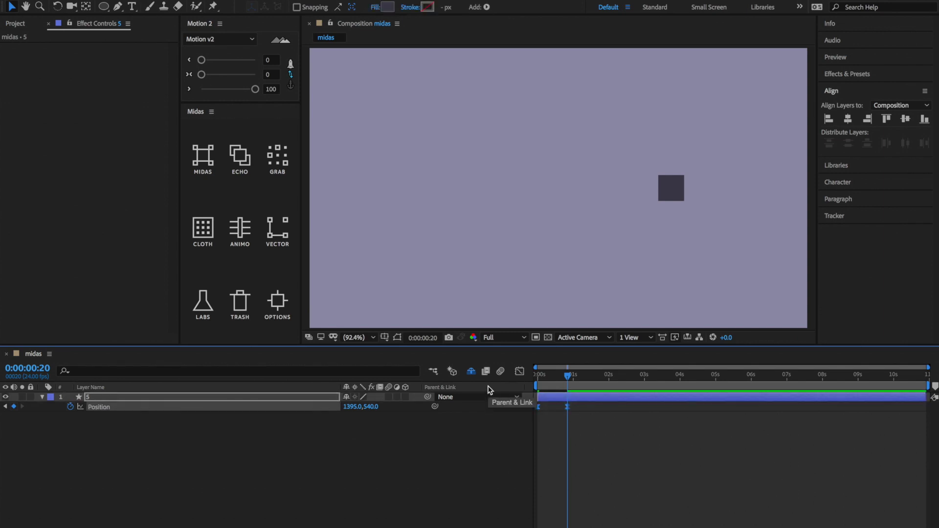
Check the slide in the speed graph and a preview, then duplicate square 5 four times
click(520, 371)
key(semicolon)
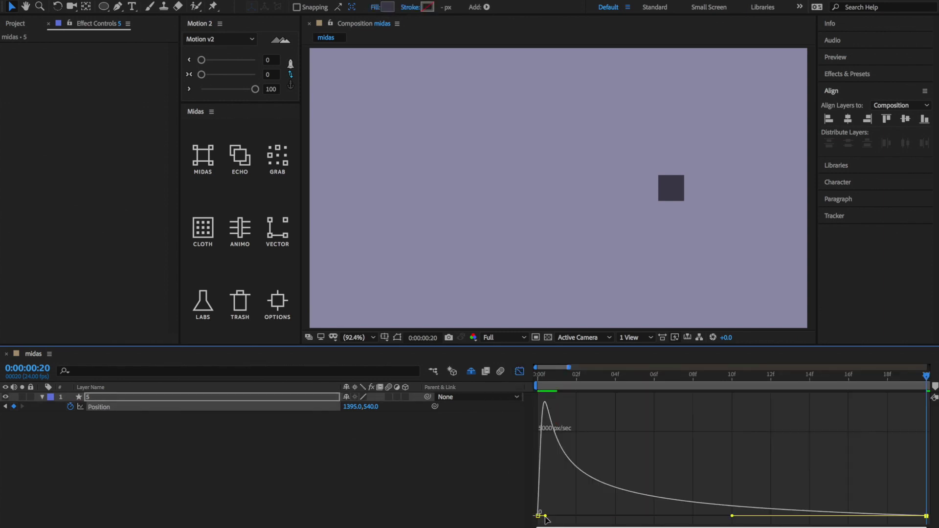
click(520, 372)
click(497, 522)
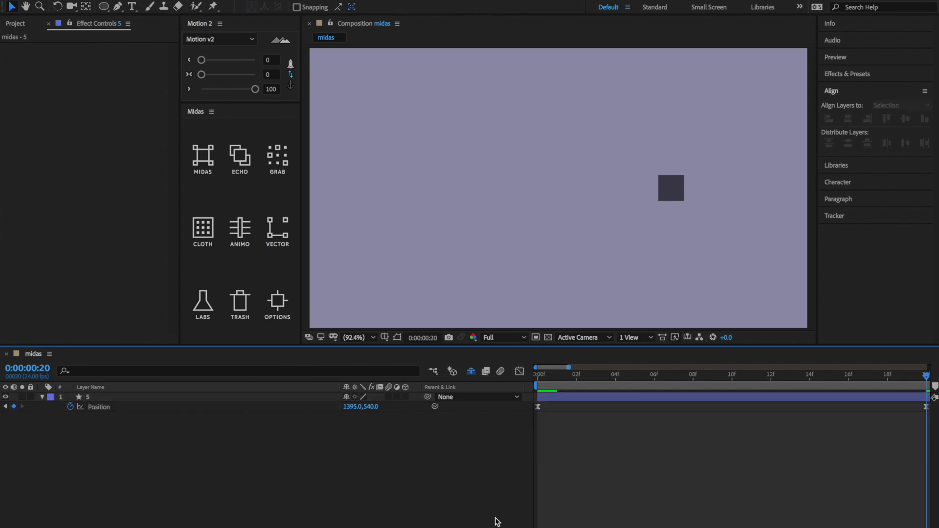
key(space)
key(semicolon)
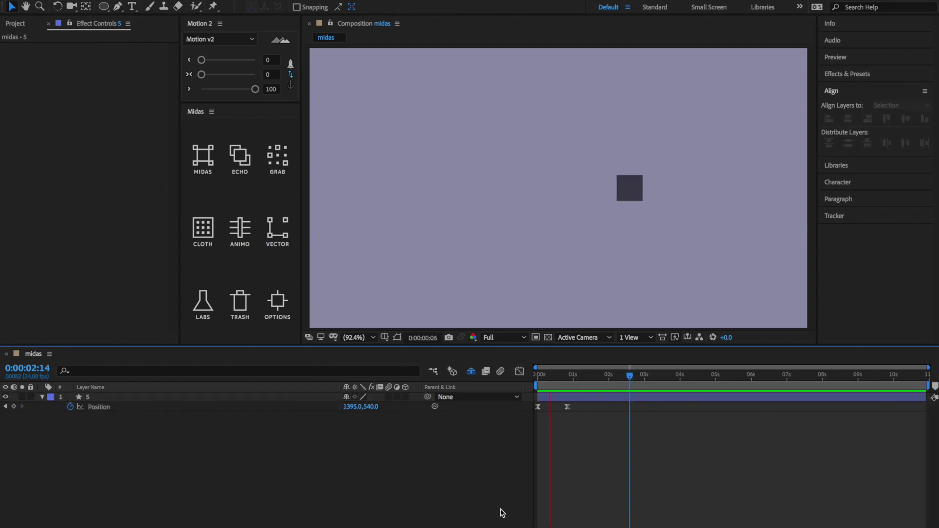
key(space)
click(565, 401)
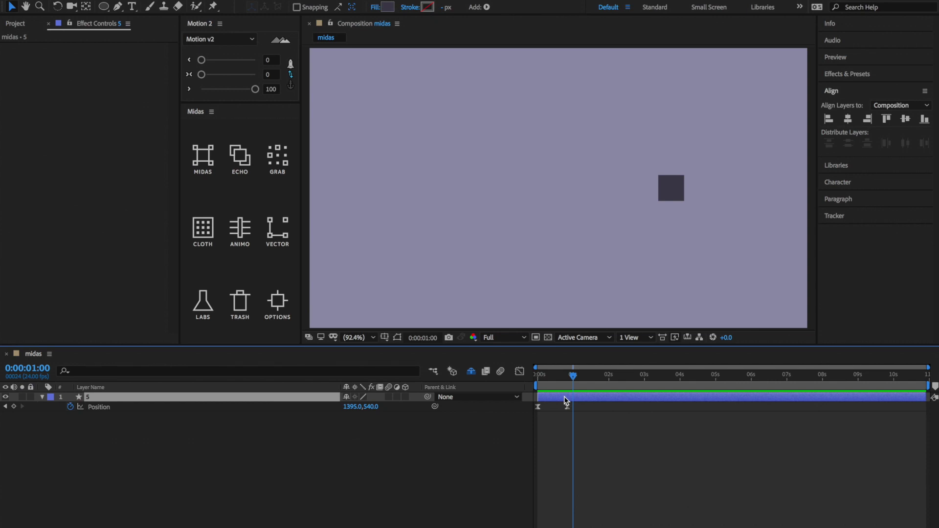
key(ctrl+d)
key(ctrl+d)
key(ctrl+d)
key(ctrl+d)
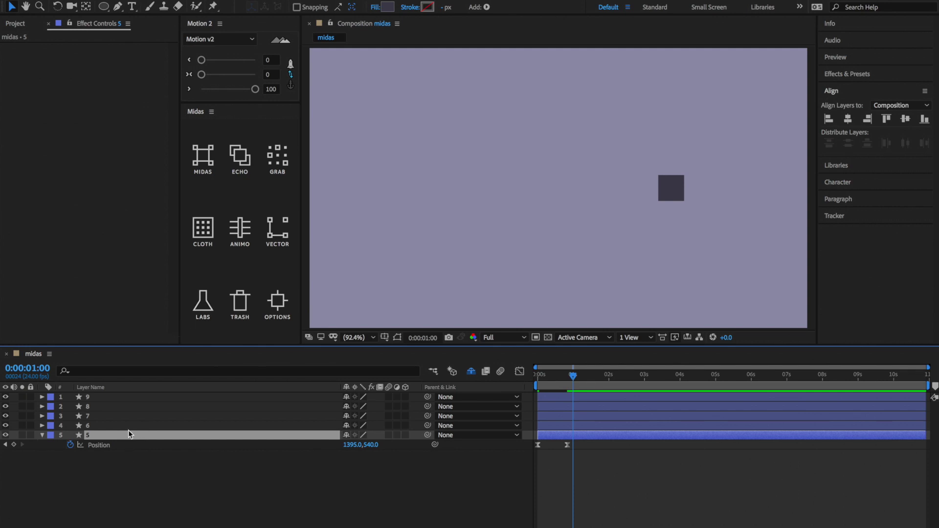
Select squares 5 through 9 and apply Midas Labs Reverse so square 5 sits on top
drag(128, 430, 134, 395)
key(ctrl+z)
click(130, 401)
shift+click(113, 433)
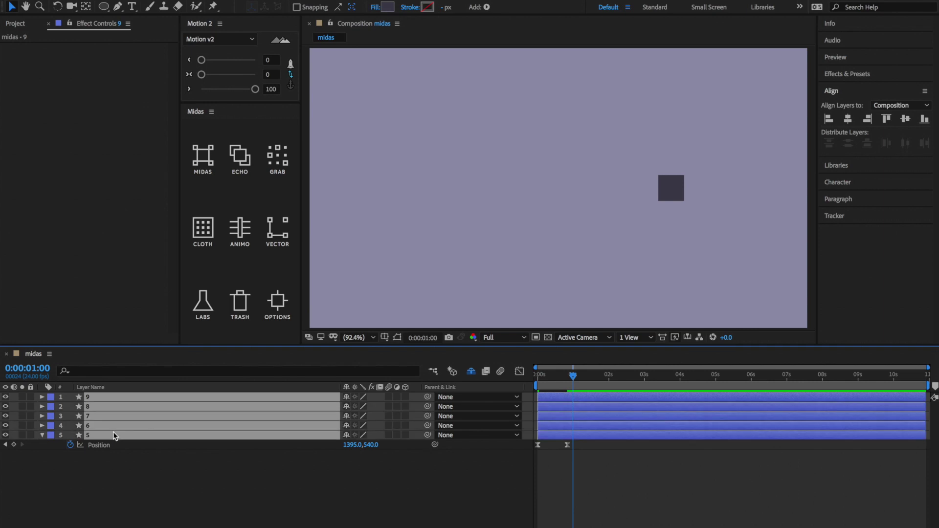
click(202, 303)
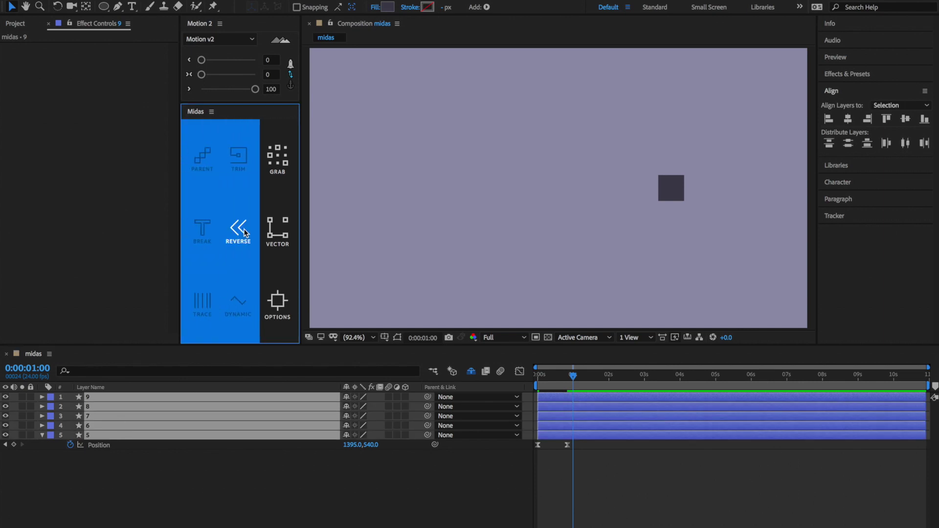
click(244, 231)
click(185, 456)
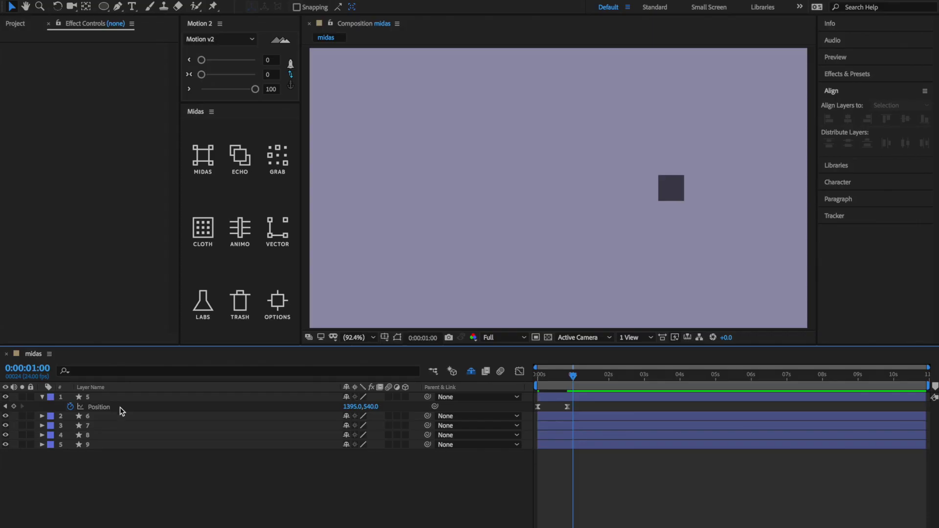
Apply Midas to layer 5, creating [m] 5 with GLOBAL and [m-p] Position effects
click(120, 407)
key(Return)
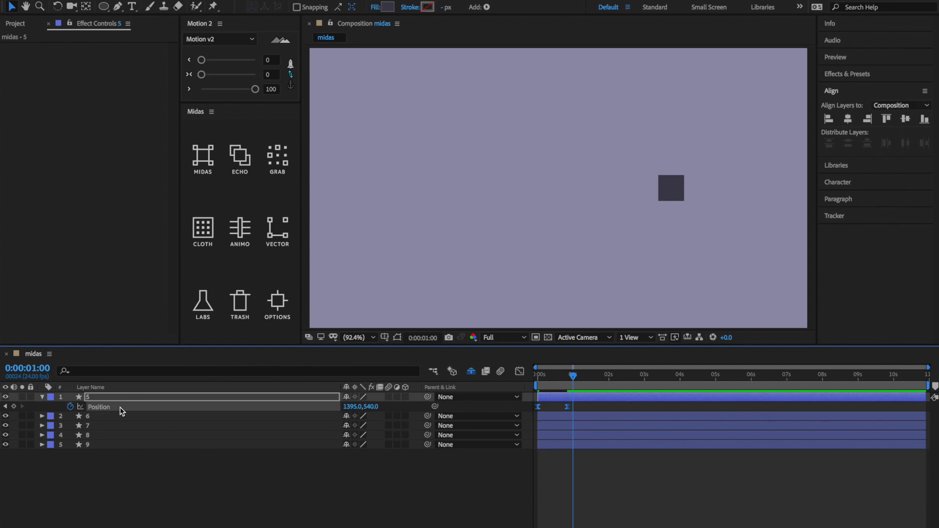
shift+click(112, 444)
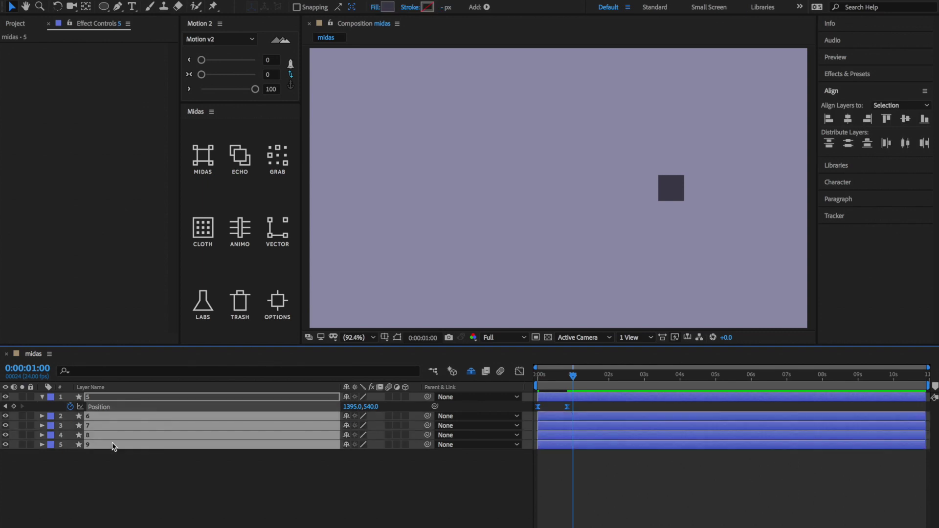
click(203, 159)
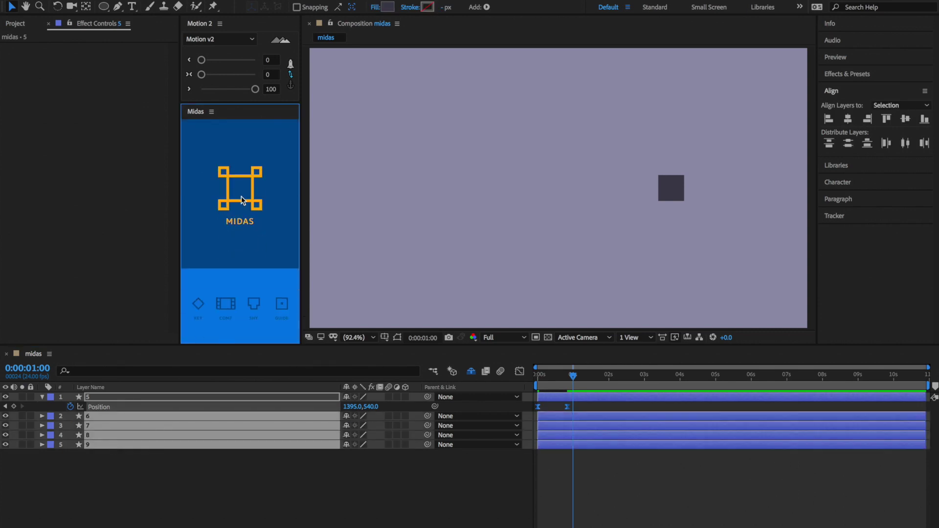
click(242, 201)
click(203, 158)
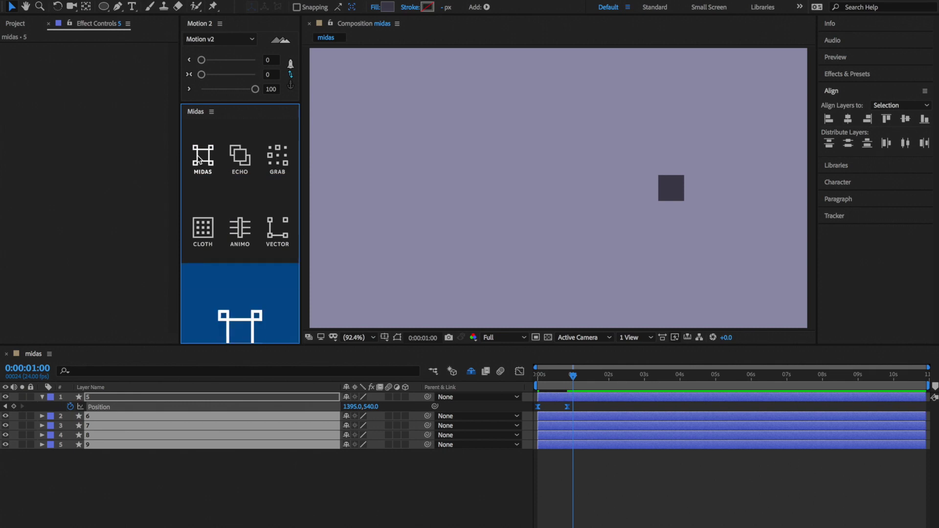
click(239, 190)
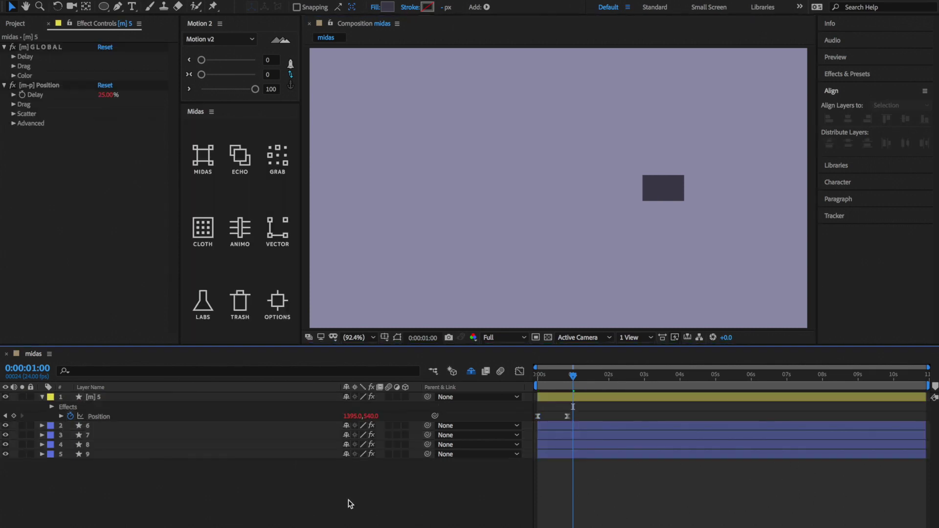
Preview the echo animation from the start and select the [m-p] Position effect
drag(559, 382, 509, 373)
key(space)
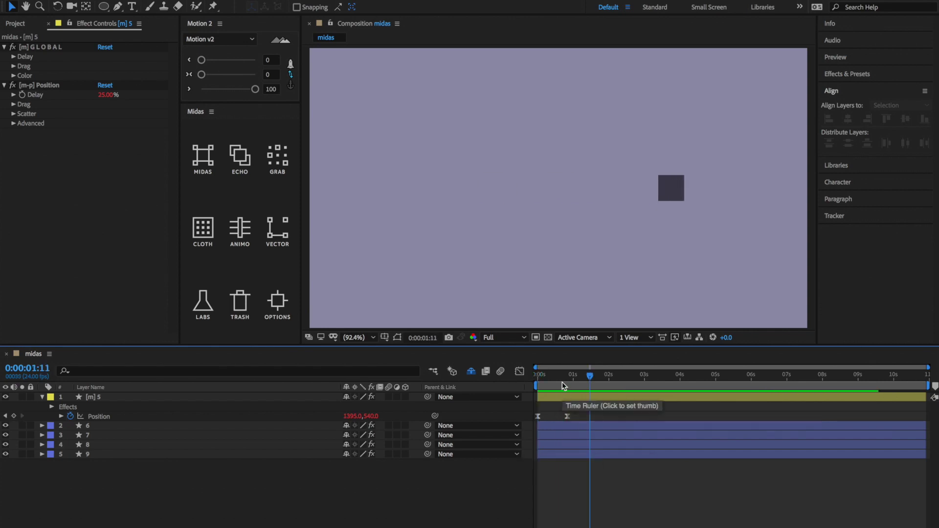
click(547, 399)
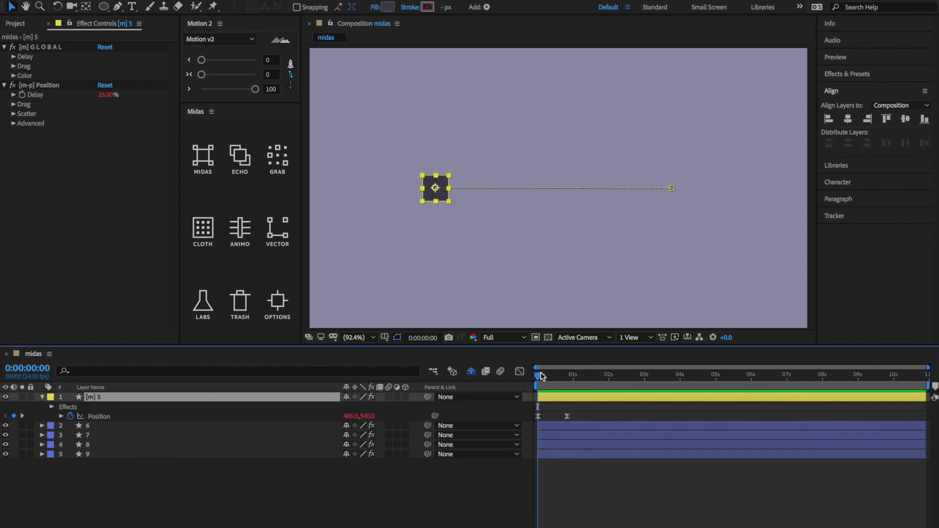
key(space)
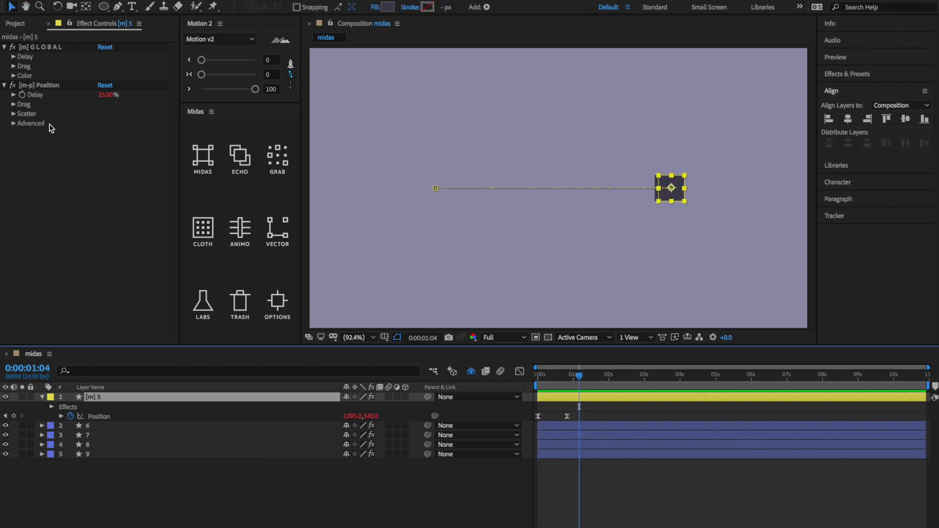
click(39, 85)
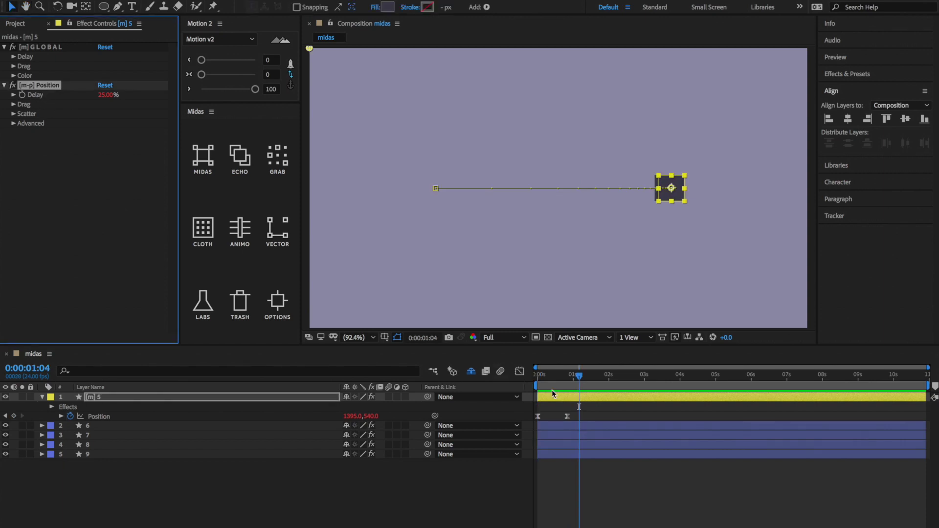
key(space)
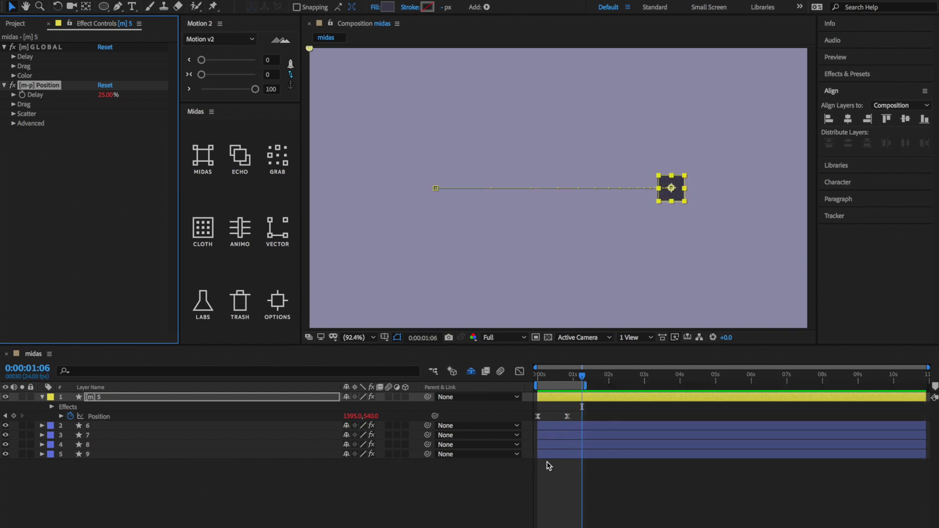
Set the Position Delay to 100% and extend the work area to about 4 seconds, then preview
click(105, 94)
text(100)
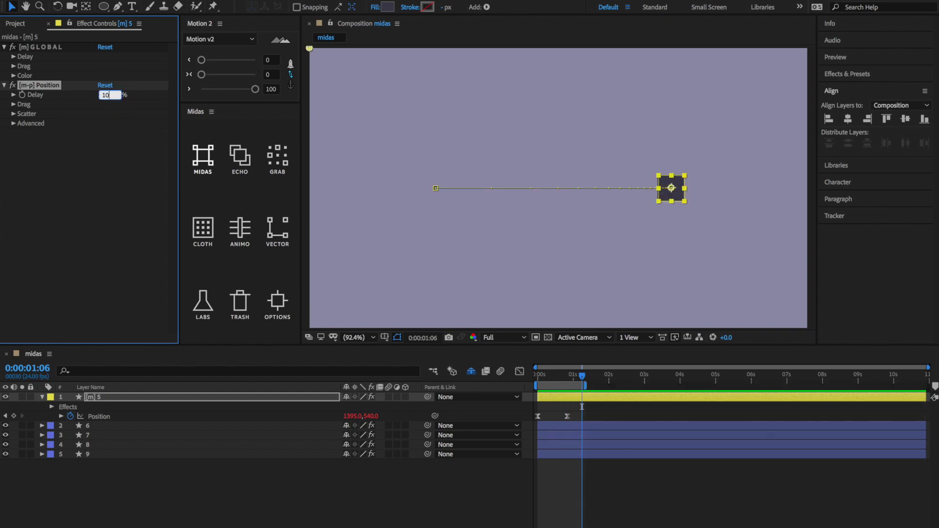
key(Return)
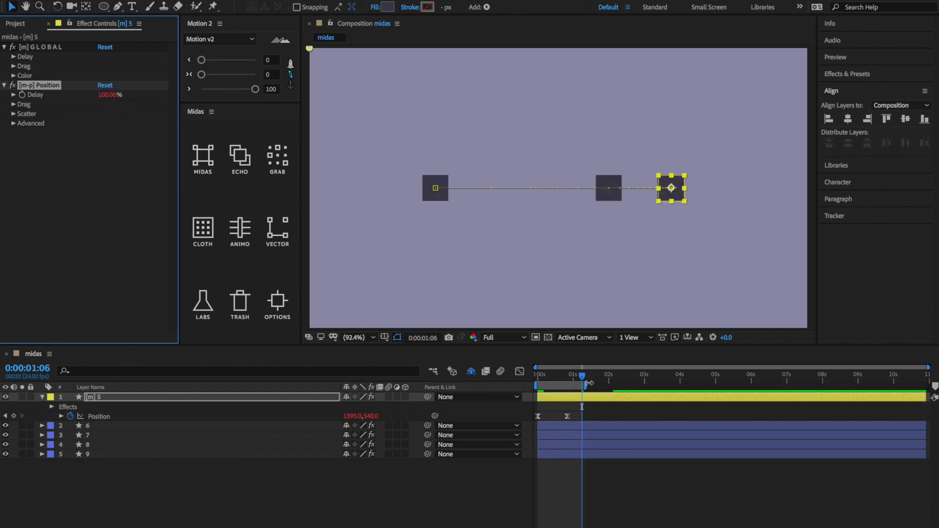
drag(586, 386, 677, 387)
click(618, 513)
key(space)
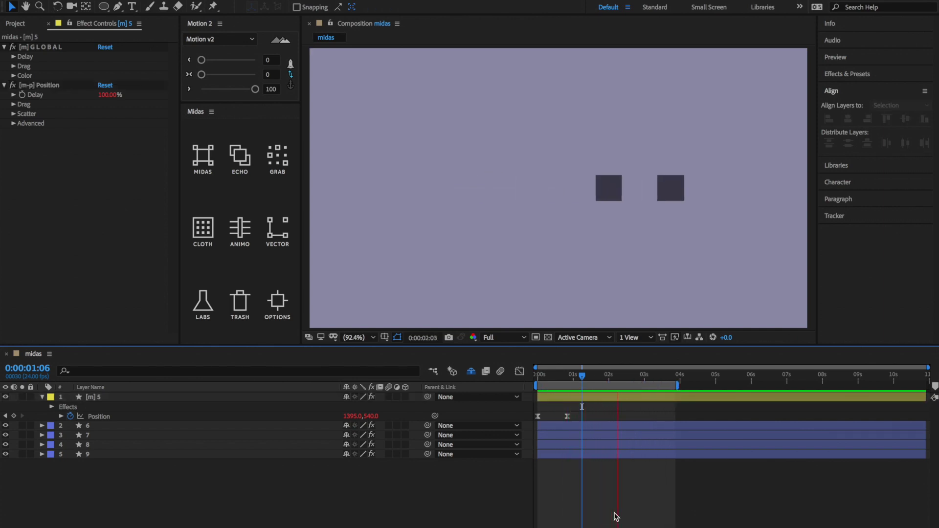
key(space)
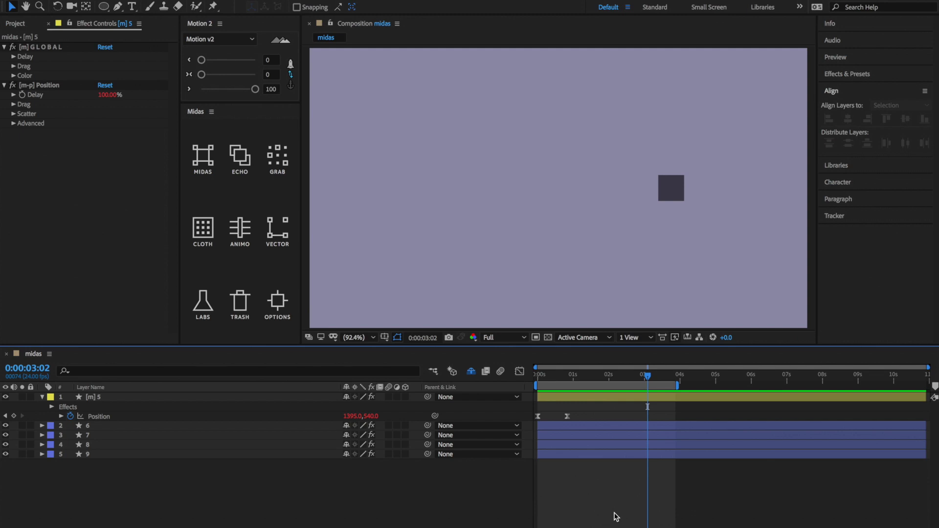
Expand the Drag, Scatter and Advanced settings of the [m-p] Position effect
click(13, 104)
click(14, 142)
click(14, 200)
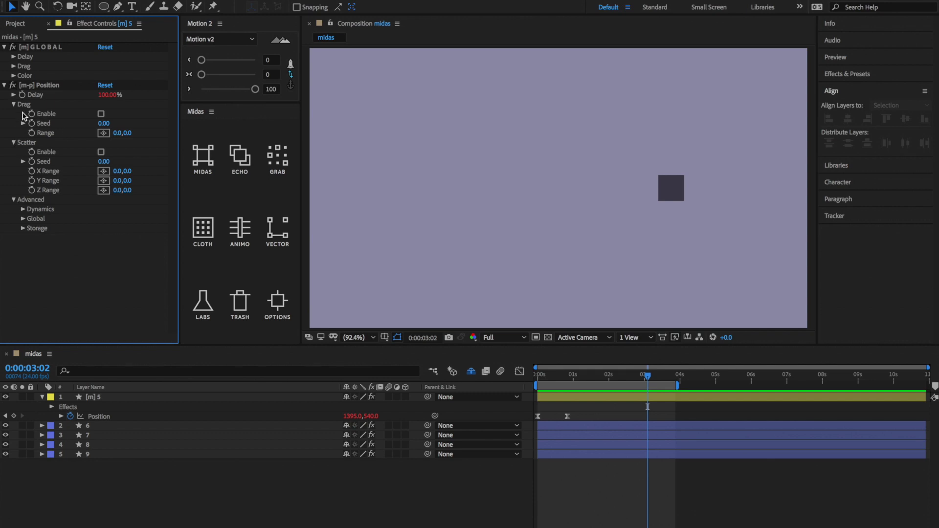
click(119, 154)
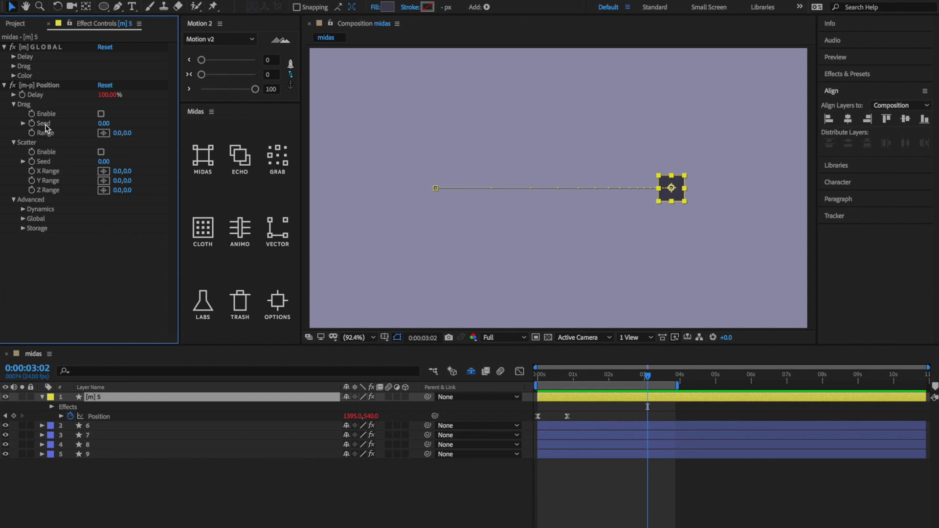
Enable Drag and set its Range to -30, 30
click(100, 113)
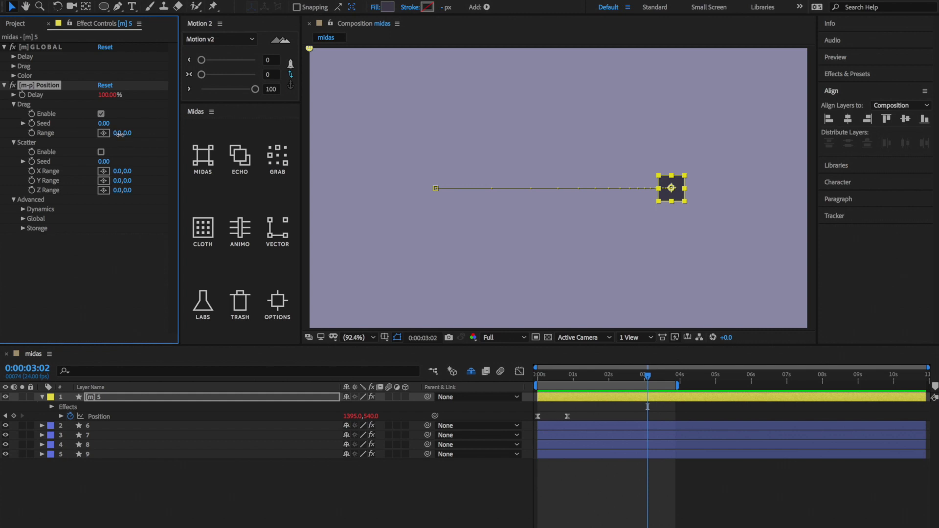
text(-30)
key(Return)
click(131, 135)
text(30)
key(Return)
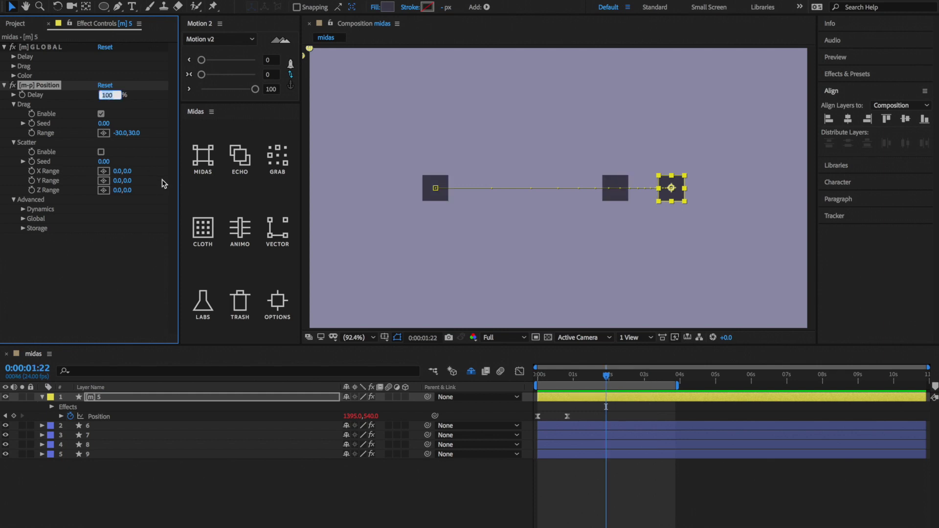
Lower the Delay to 20%, preview and scrub the result, then enable Scatter
text(20)
key(Return)
key(space)
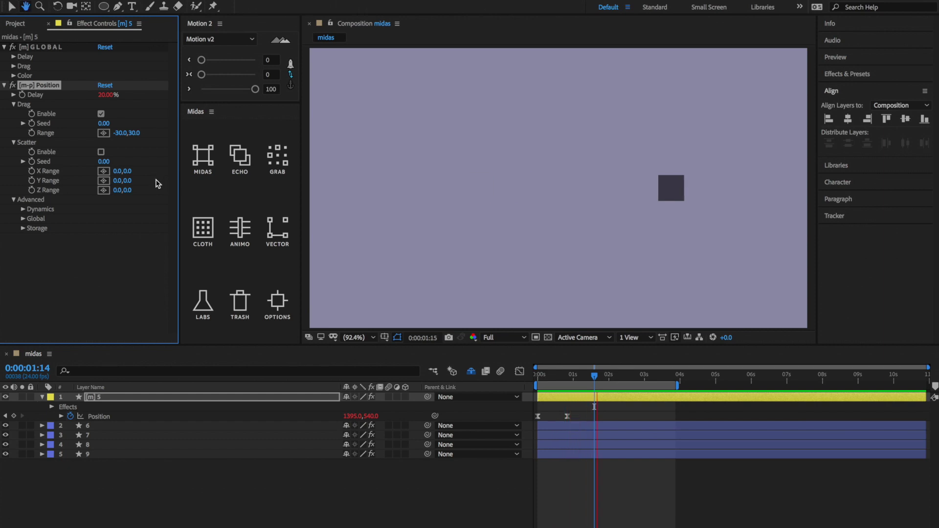
key(space)
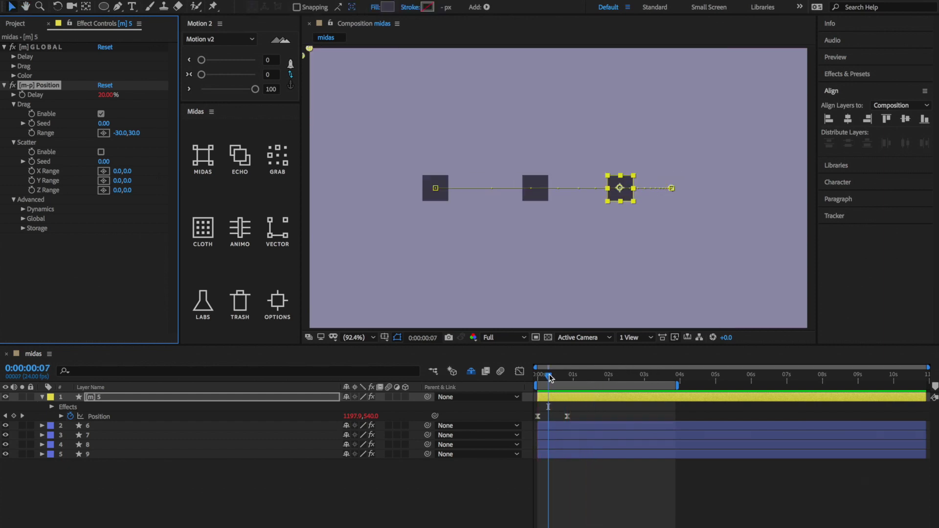
drag(550, 378, 562, 378)
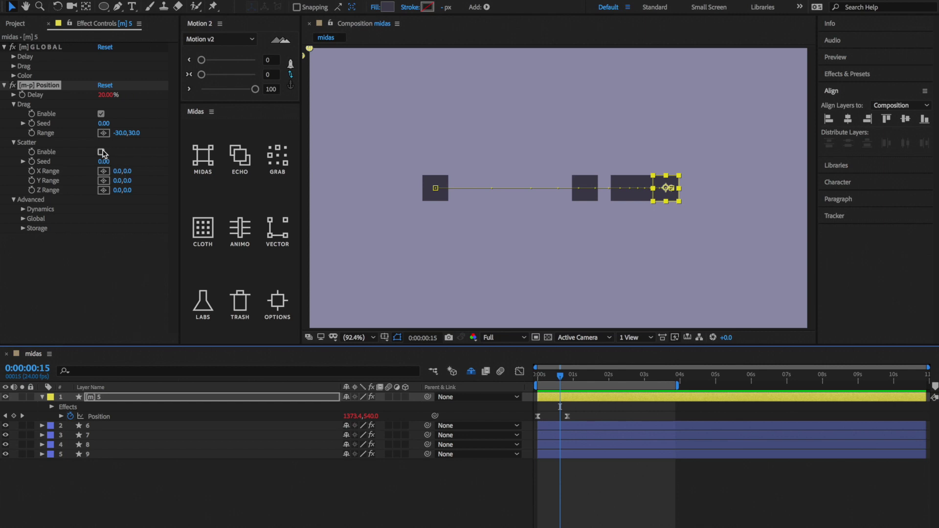
click(100, 152)
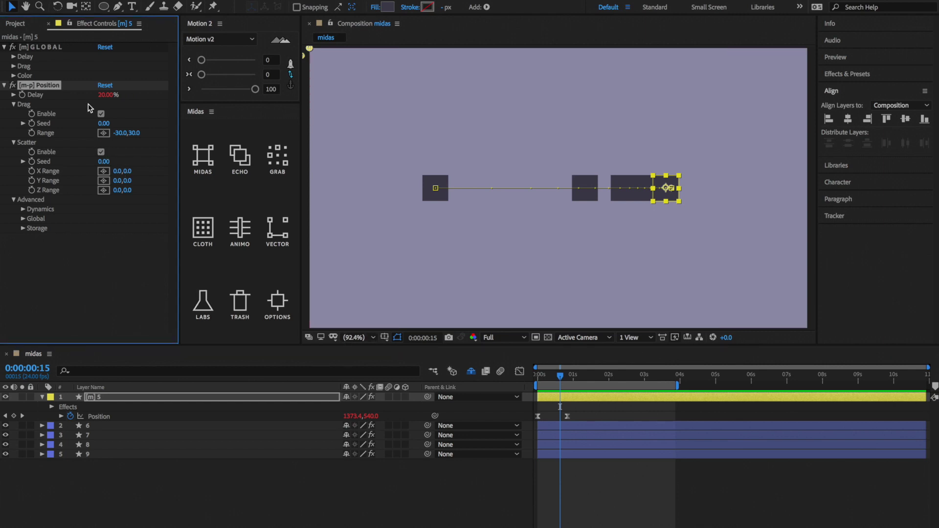
Turn Drag off and scrub the Scatter Y Range out to -223, 209
click(101, 114)
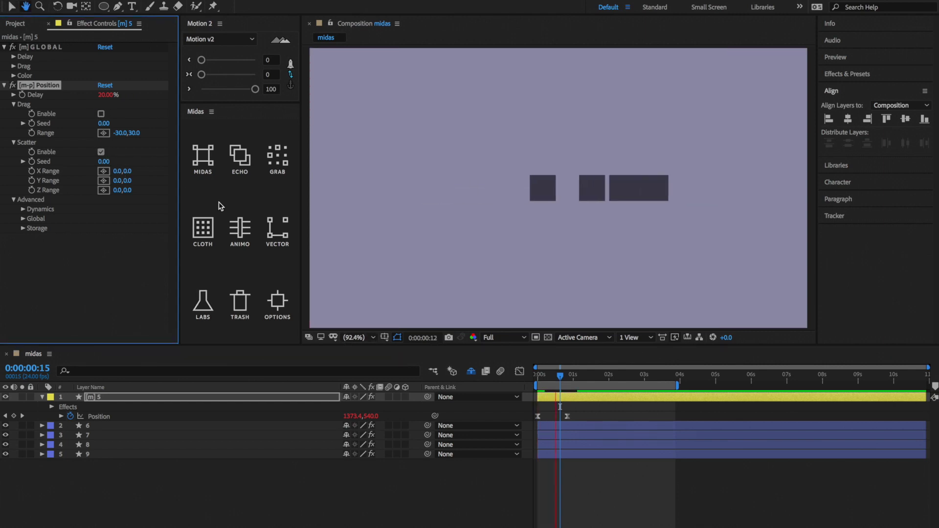
drag(542, 376, 550, 381)
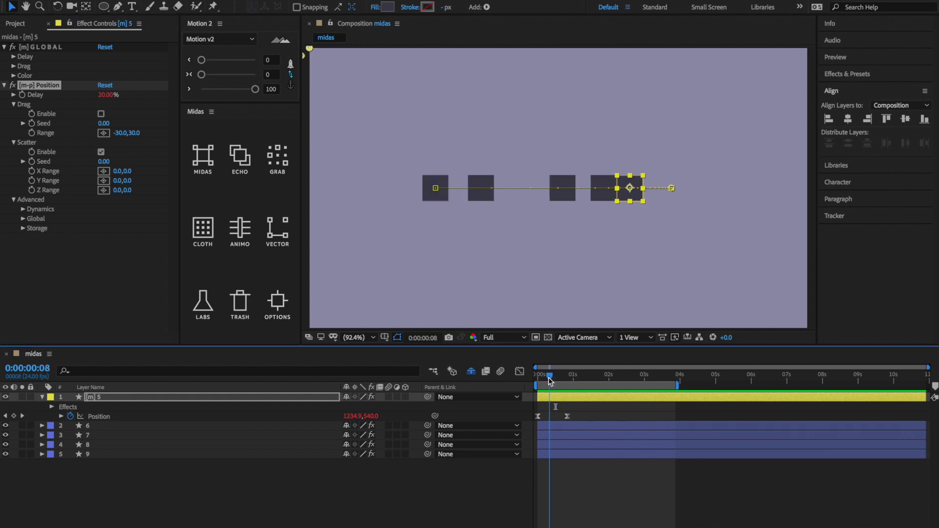
drag(129, 181, 203, 166)
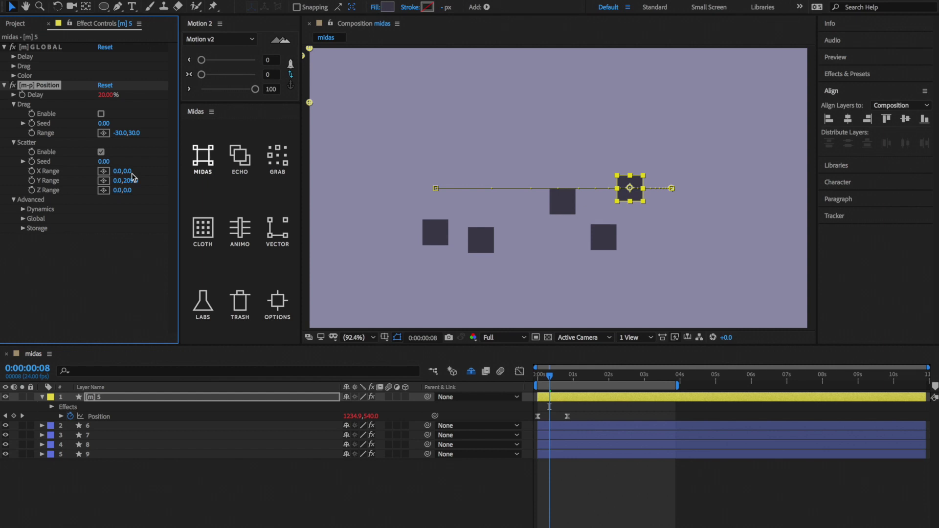
drag(121, 182, 1, 183)
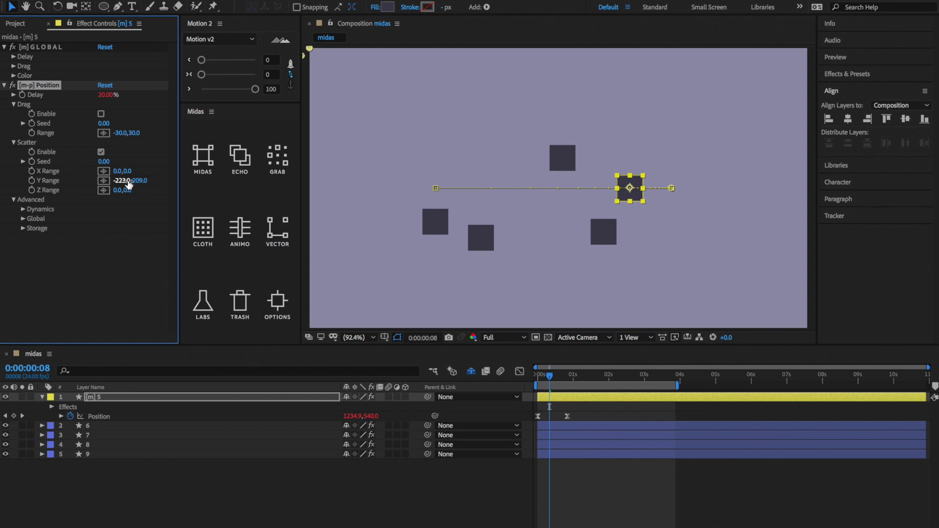
Set the Scatter X Range to -337, 752 and preview the scattered squares
click(117, 170)
text(-229)
key(Return)
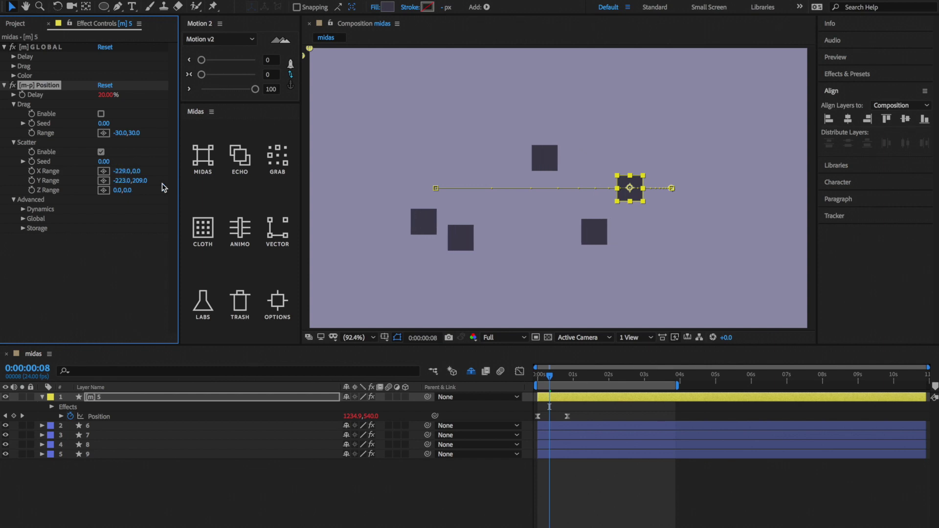
drag(137, 171, 509, 219)
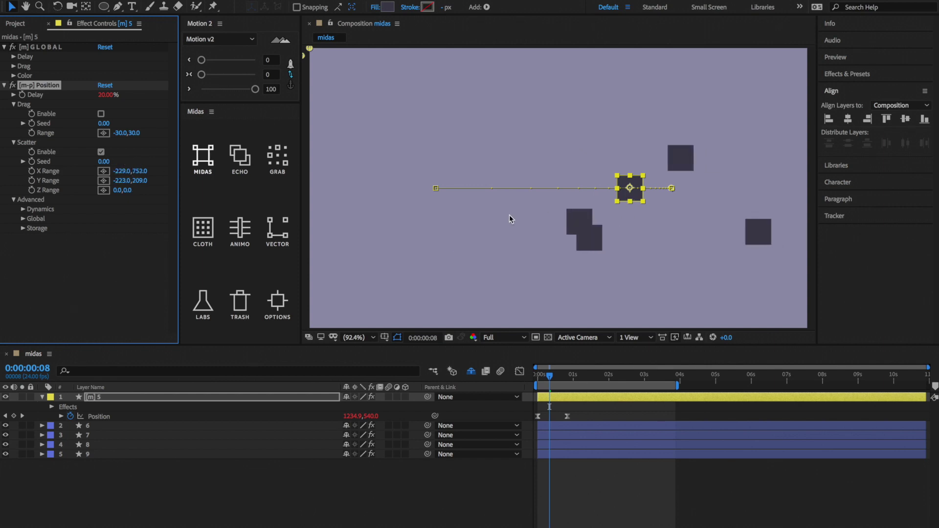
click(122, 171)
text(-337)
key(Return)
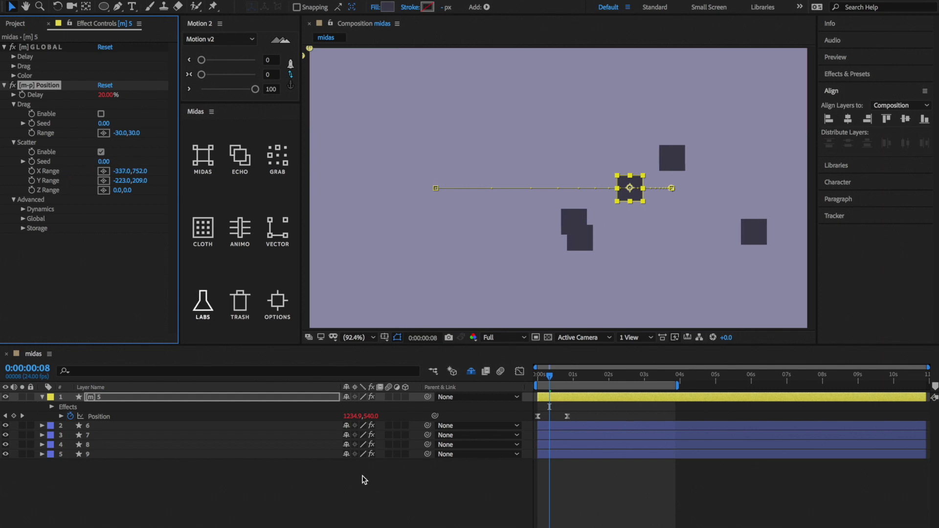
click(350, 521)
key(space)
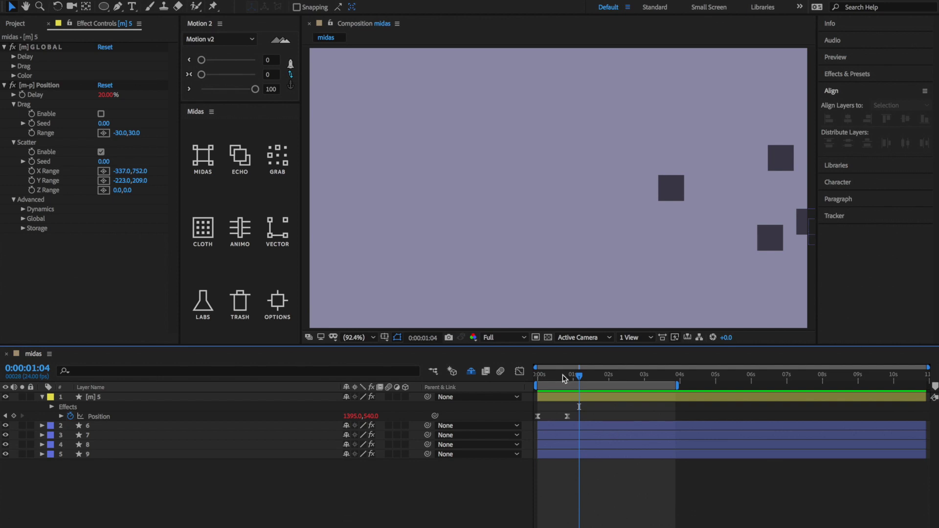
Turn off Scatter and enable Dynamics on the [m-p] Position effect while previewing
click(23, 209)
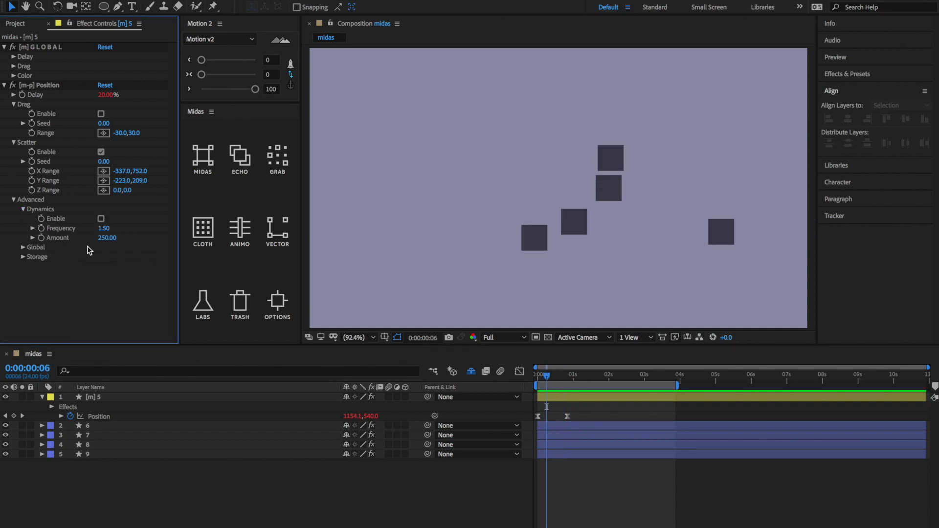
click(101, 220)
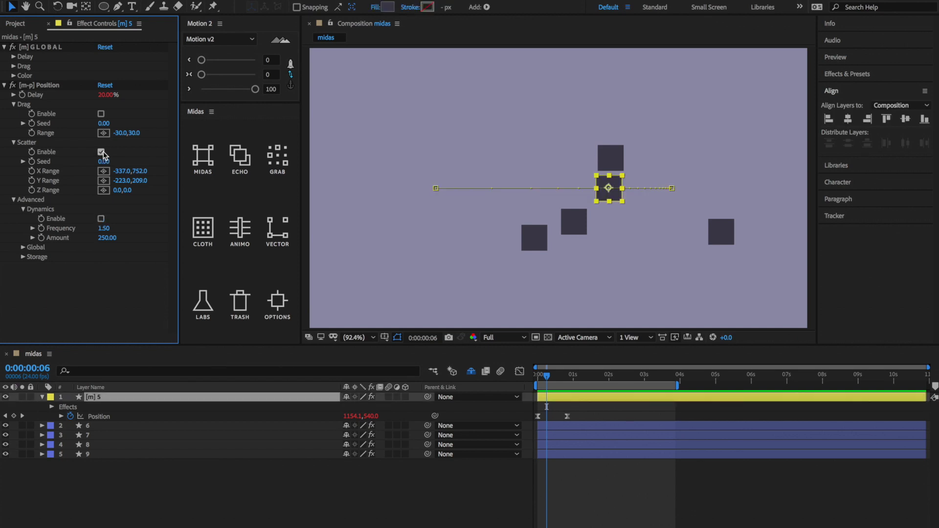
click(101, 152)
key(space)
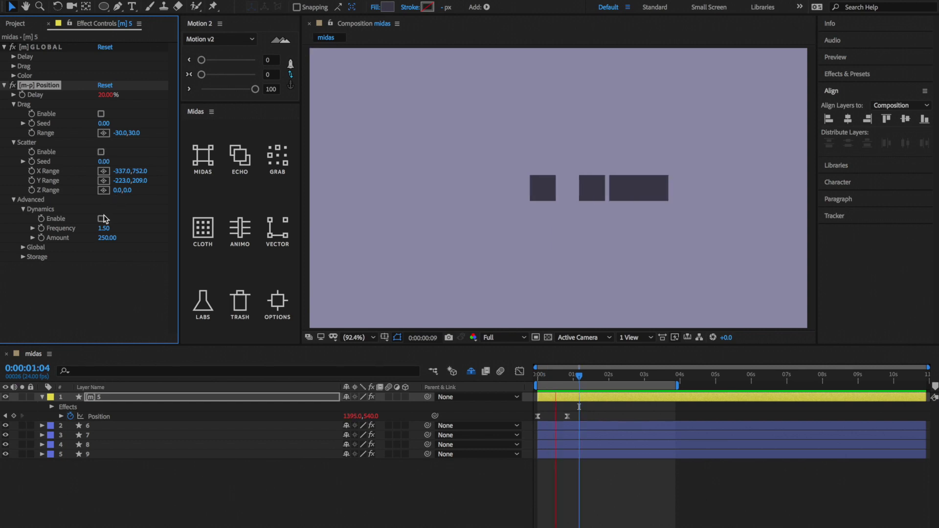
click(102, 219)
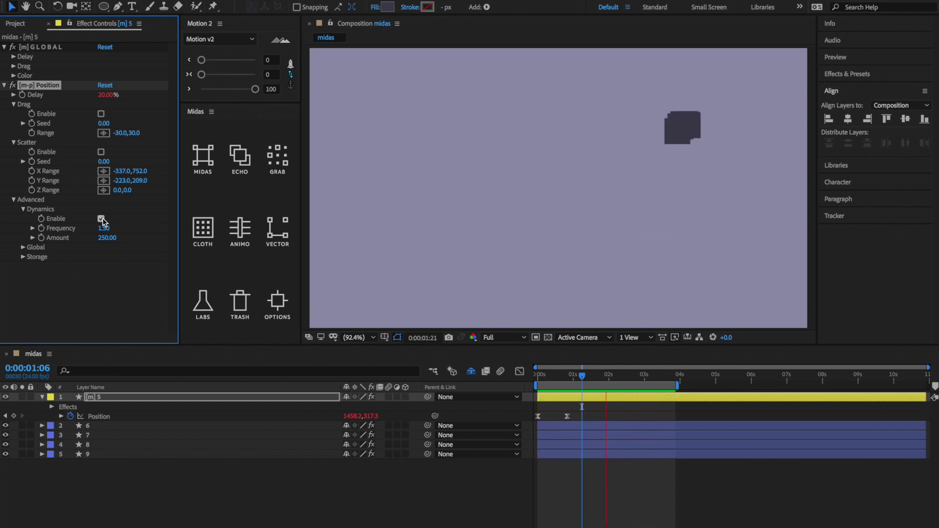
key(space)
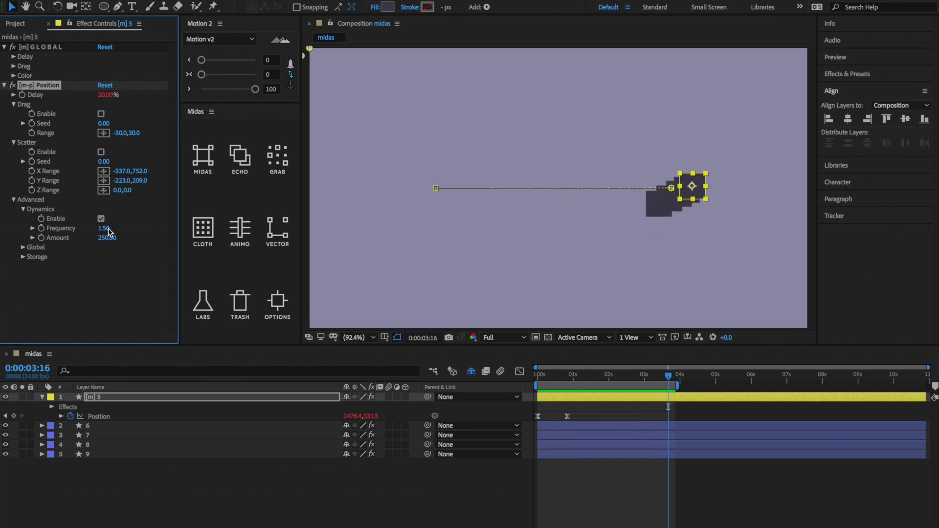
Set Dynamics Frequency to 10 and Amount to 30, preview, then select Null 1 in the delay expression comp
text(10)
key(Return)
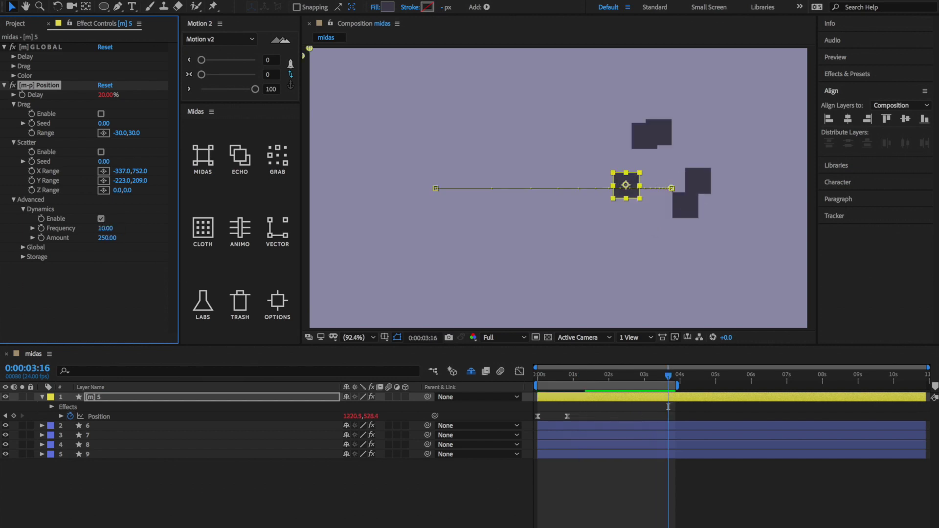
click(105, 239)
text(30)
key(Return)
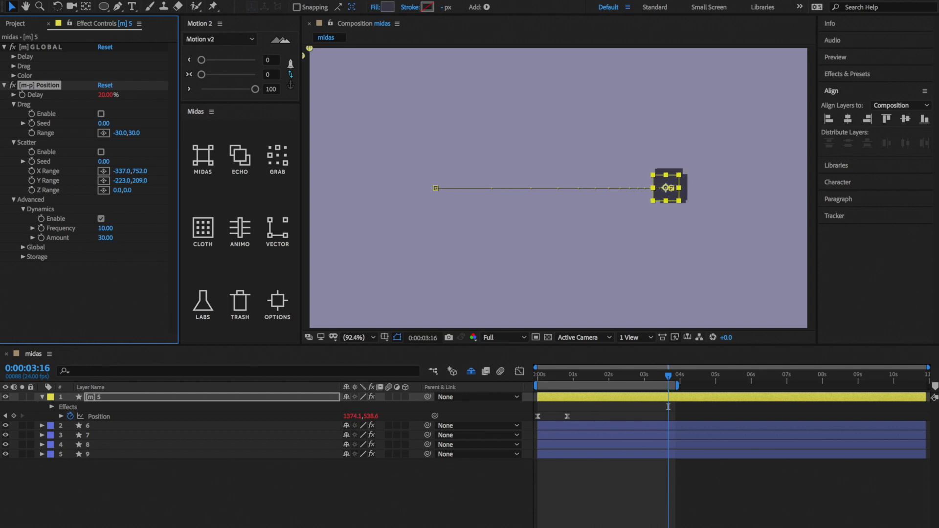
key(space)
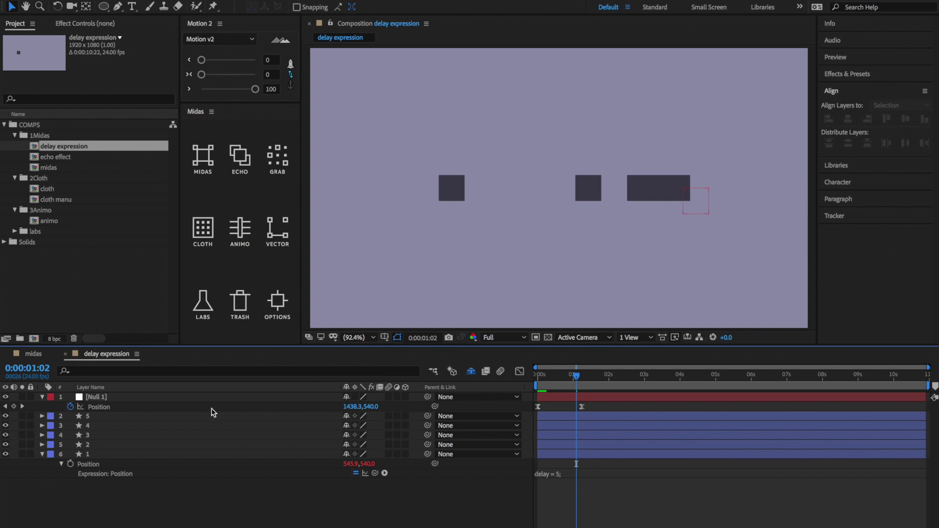
click(567, 397)
Paste the 'delay = 5;' Position expression onto square layer 5 and preview the delayed motion
mouse_move(576, 376)
mouse_down()
mouse_move(555, 377)
mouse_move(565, 379)
mouse_up()
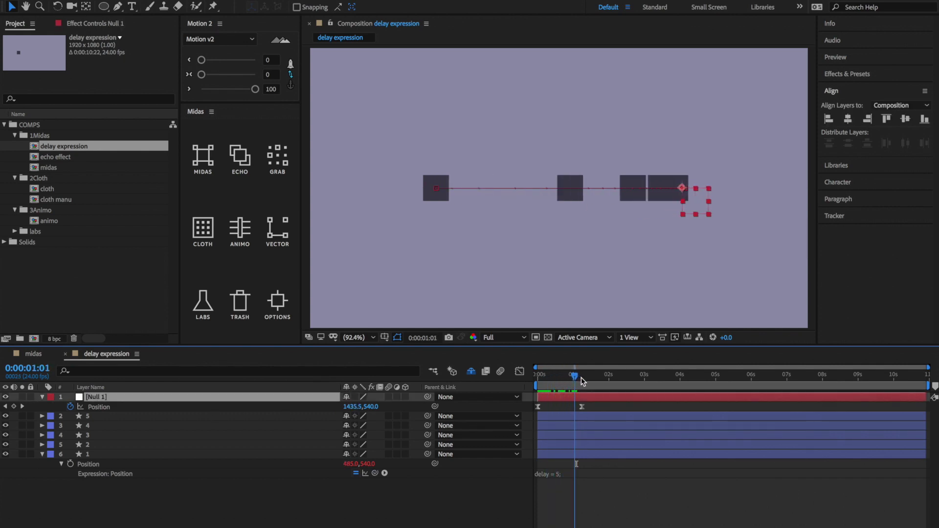
drag(582, 381, 551, 380)
click(563, 416)
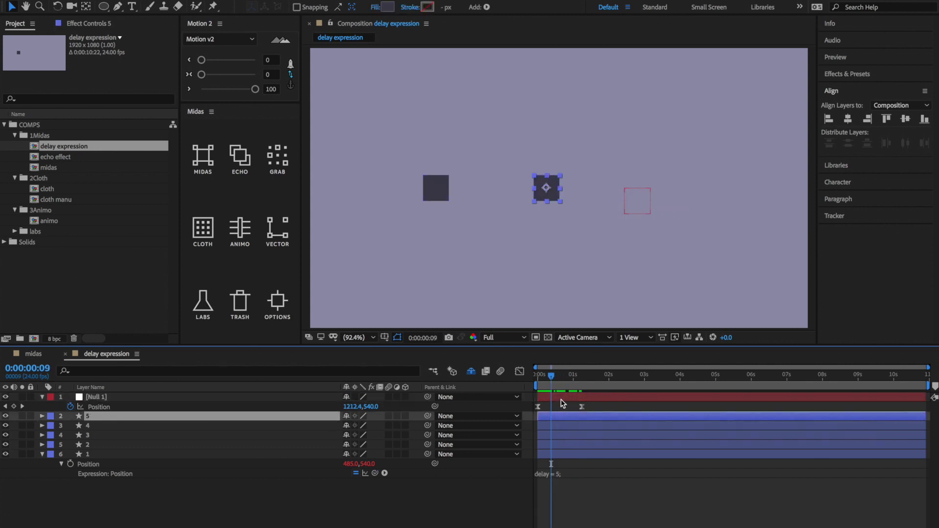
click(559, 398)
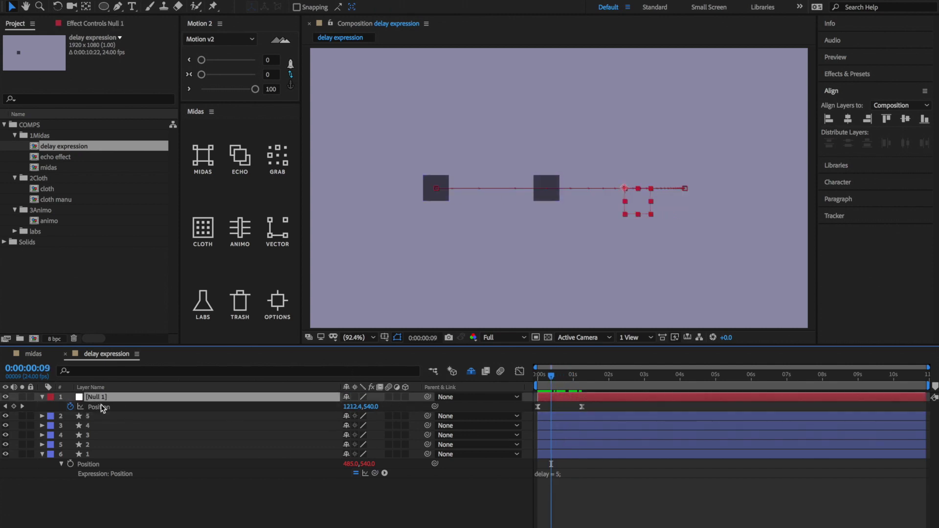
click(106, 419)
key(ctrl+v)
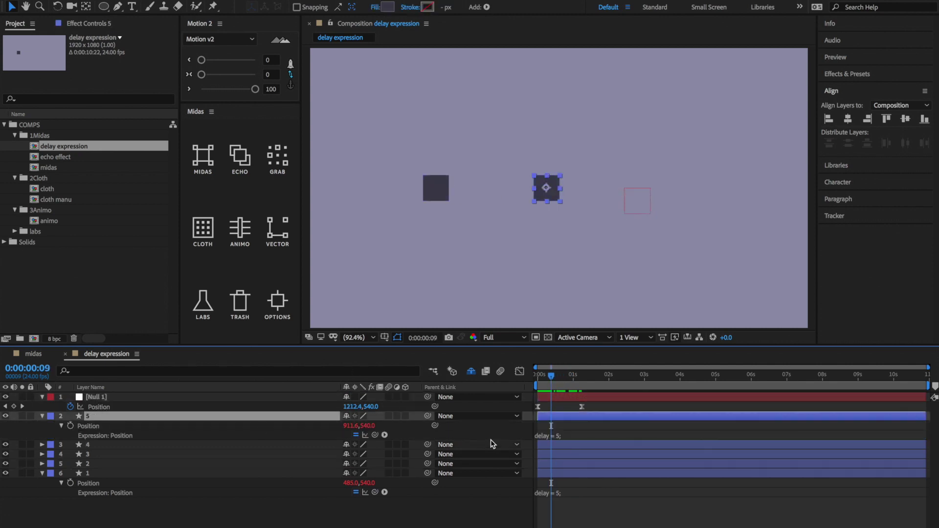
click(574, 438)
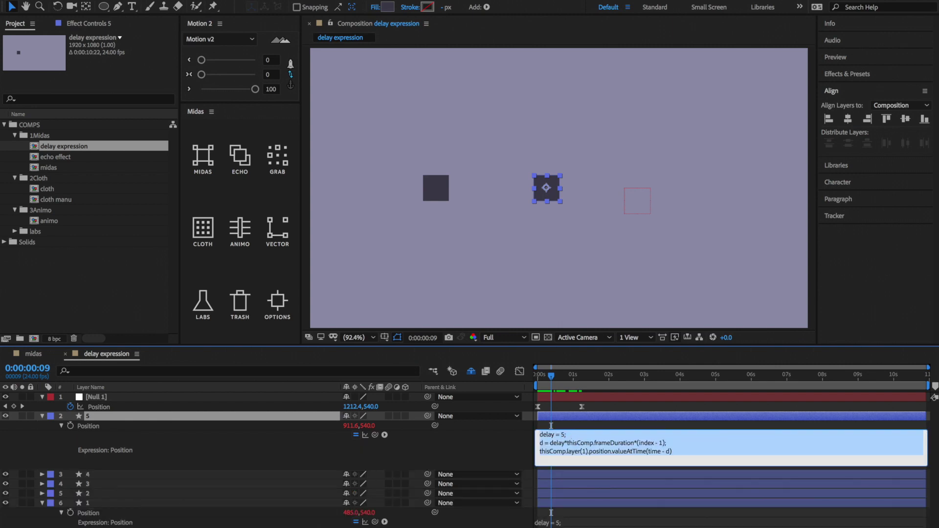
key(F2)
key(space)
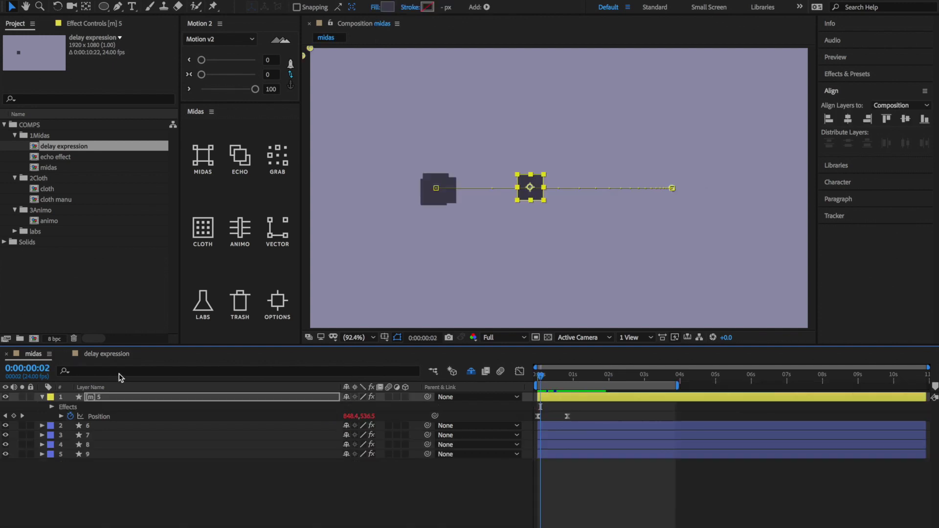
In the echo effect comp, apply the Echo effect to square layer 5
double_click(60, 157)
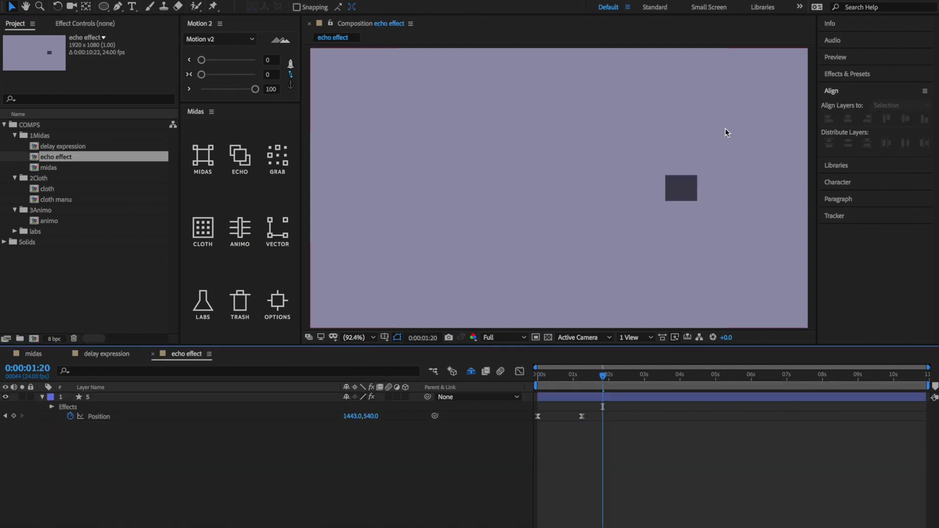
click(847, 74)
text(eff)
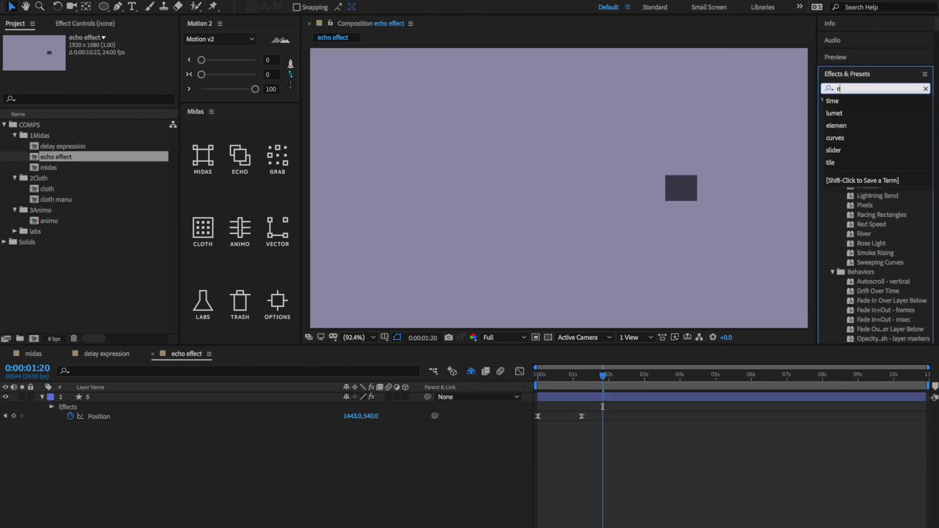
key(BackSpace)
key(BackSpace)
text(gho)
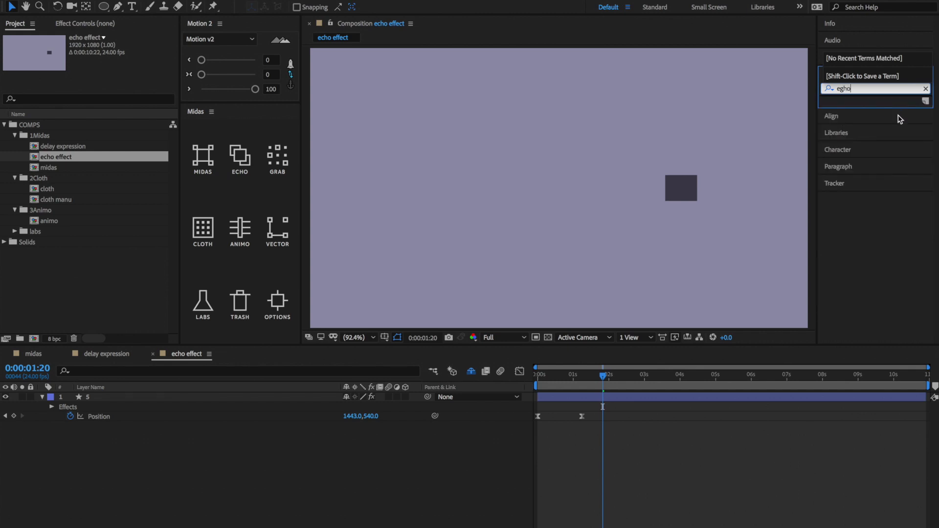
key(BackSpace)
key(BackSpace)
key(BackSpace)
text(cho)
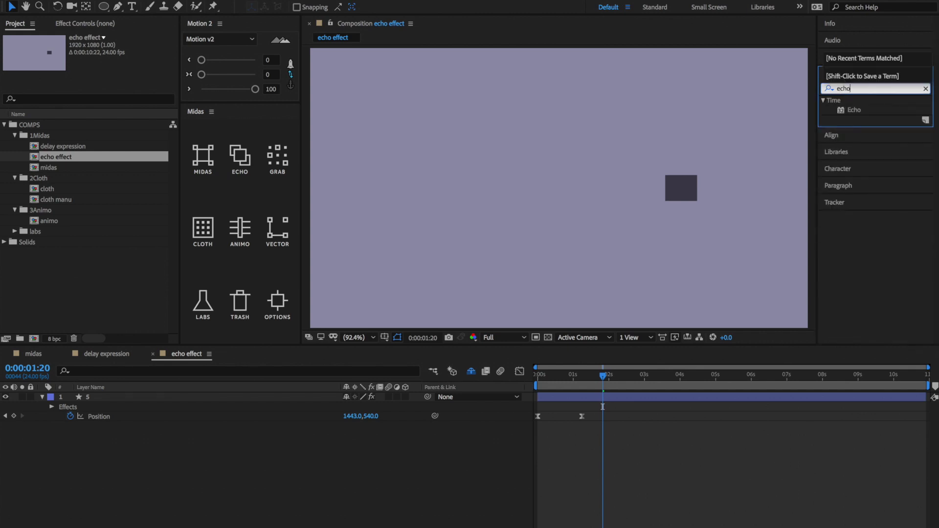
click(873, 111)
click(190, 476)
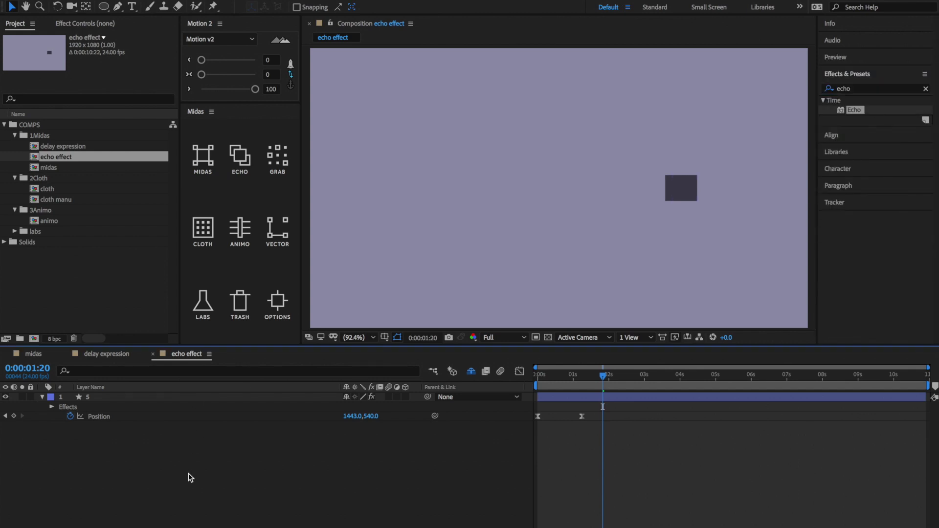
click(168, 397)
click(82, 23)
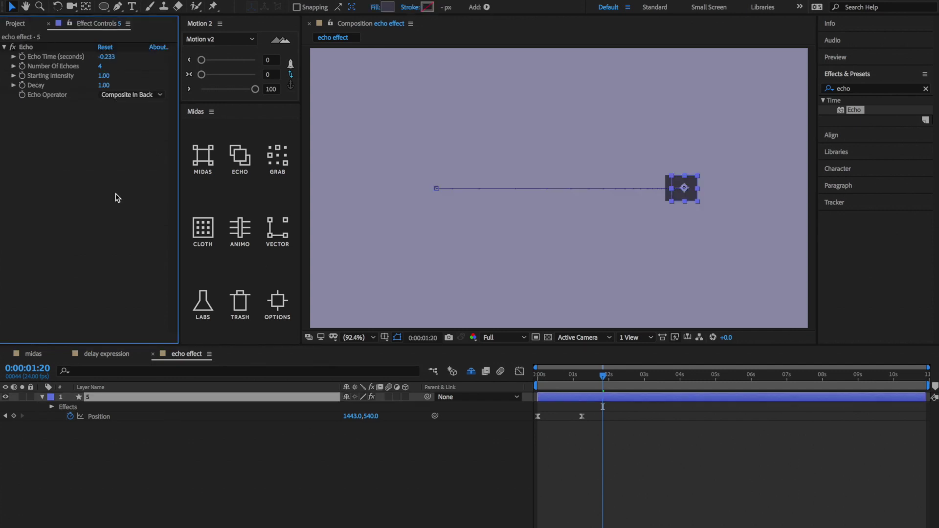
Scrub to frame 14 and preview with Echo toggled off and back on
click(550, 383)
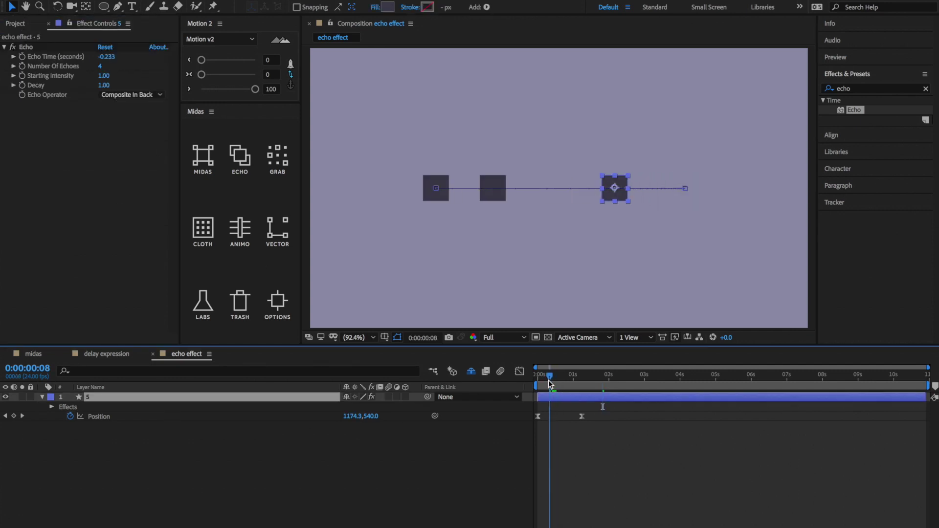
drag(550, 383, 558, 383)
click(12, 47)
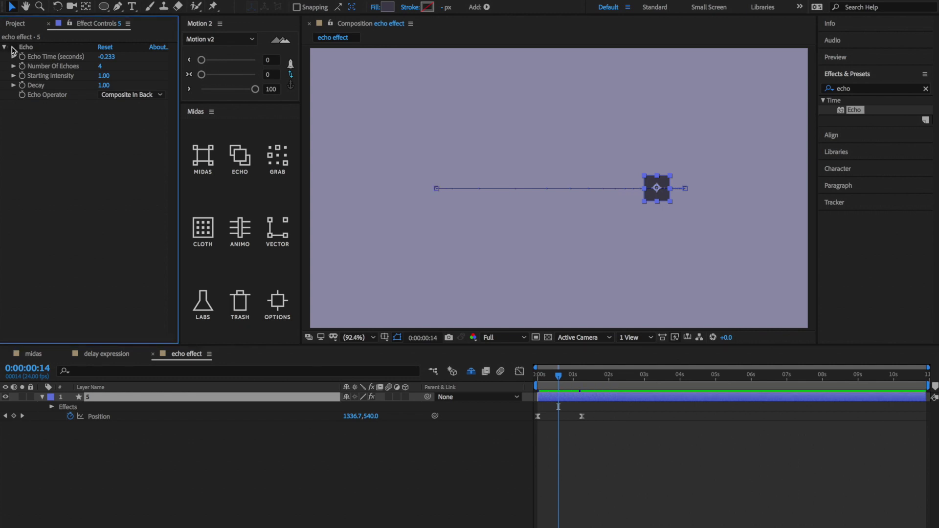
key(space)
click(12, 48)
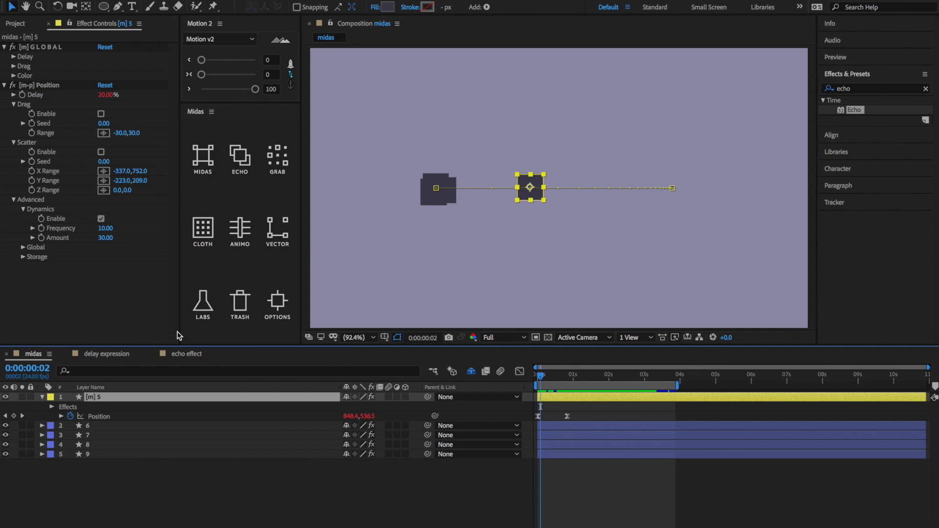
Delete all square layers and draw an ellipse layer named 1 near the comp centre
key(ctrl+a)
key(Delete)
key(q)
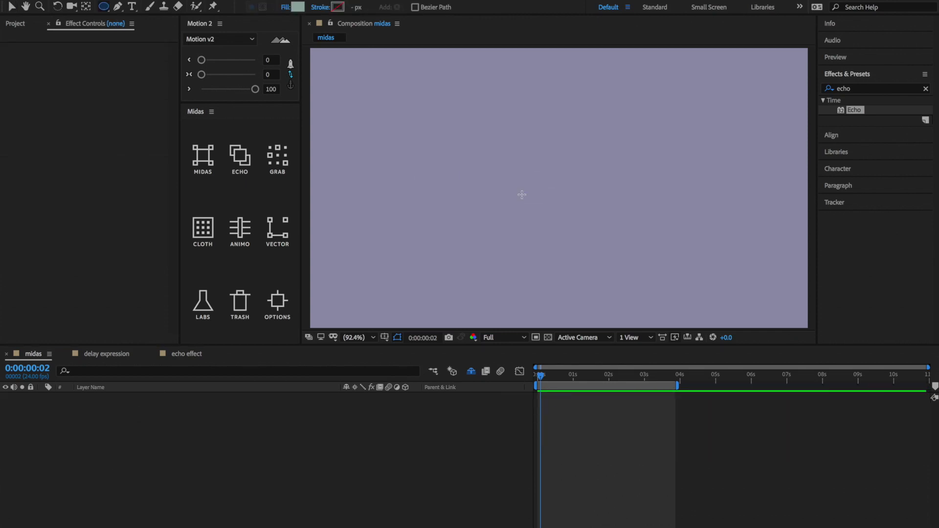
drag(510, 179, 550, 206)
key(y)
key(Return)
text(1)
key(Return)
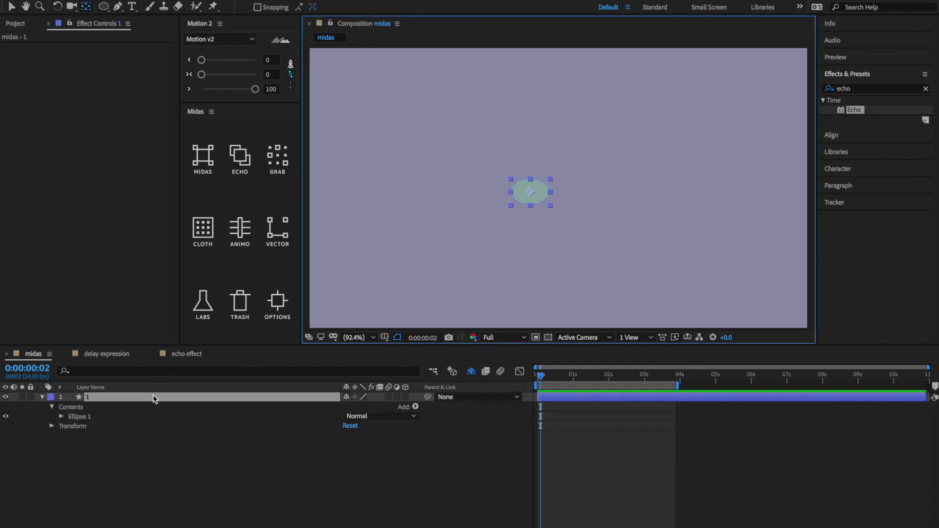
Run Midas Echo with the slider at 7 to create copies 1_1 through 1_7
click(240, 163)
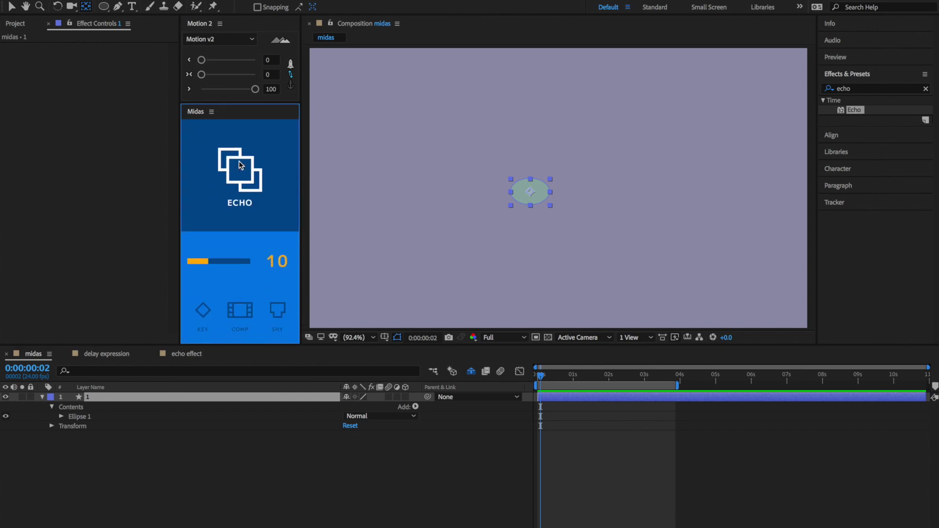
scroll(201, 268, up, 11)
scroll(210, 268, down, 11)
scroll(200, 268, up, 2)
scroll(201, 268, down, 5)
click(237, 184)
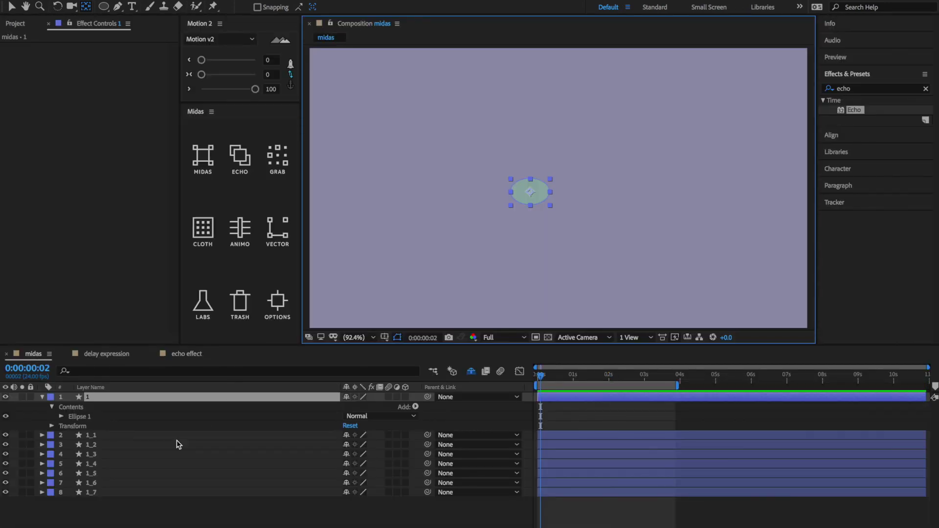
click(174, 436)
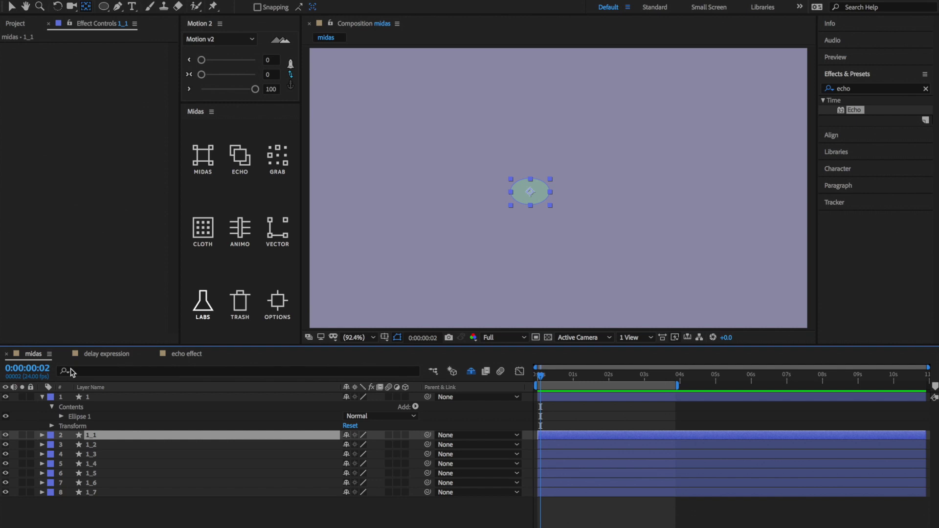
Reveal the ellipse properties and select the Size property on layer 1
click(97, 397)
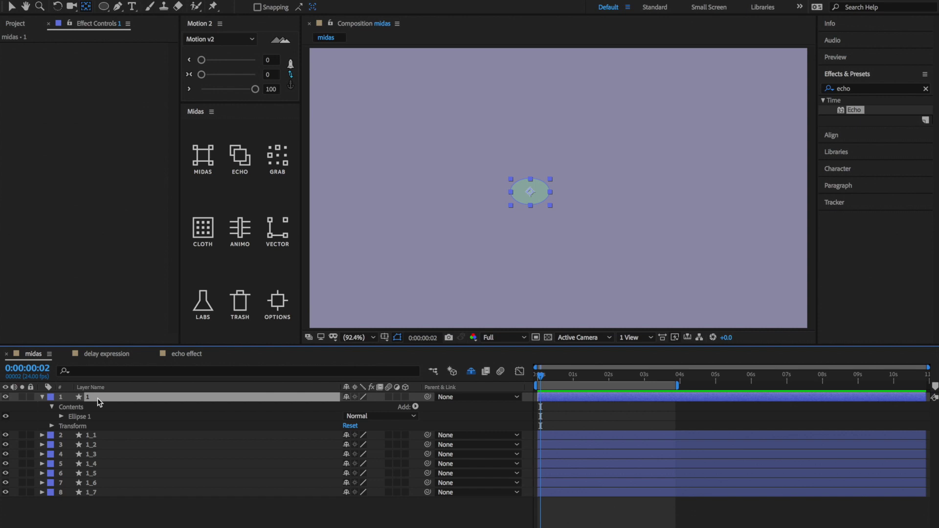
key(u)
key(u)
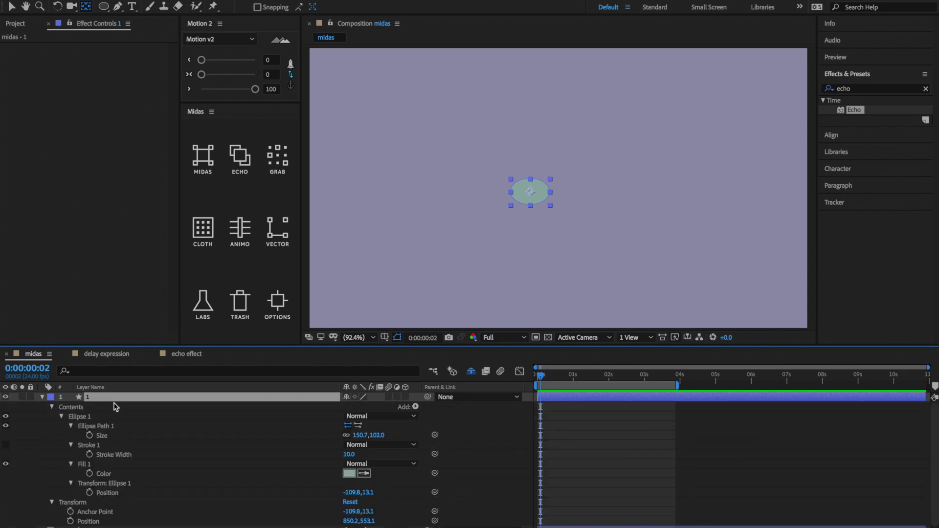
click(105, 436)
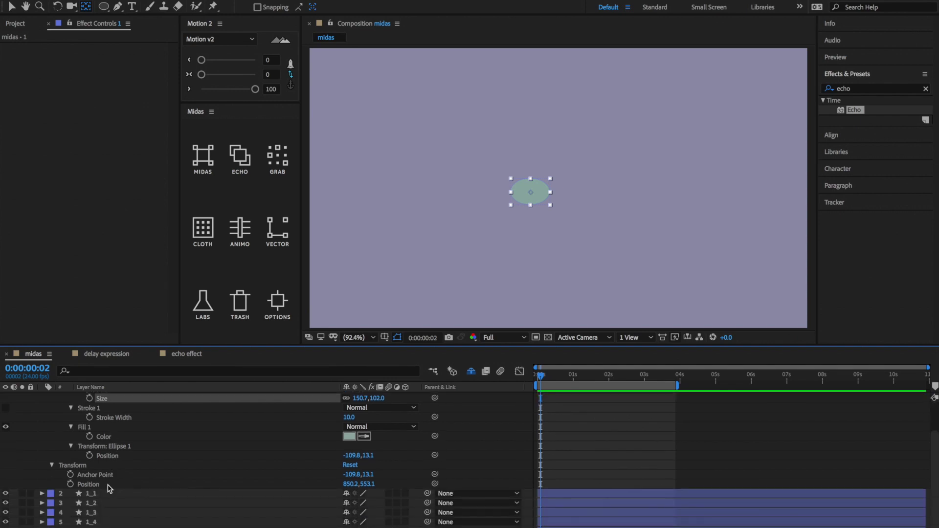
click(105, 494)
key(ctrl+grave)
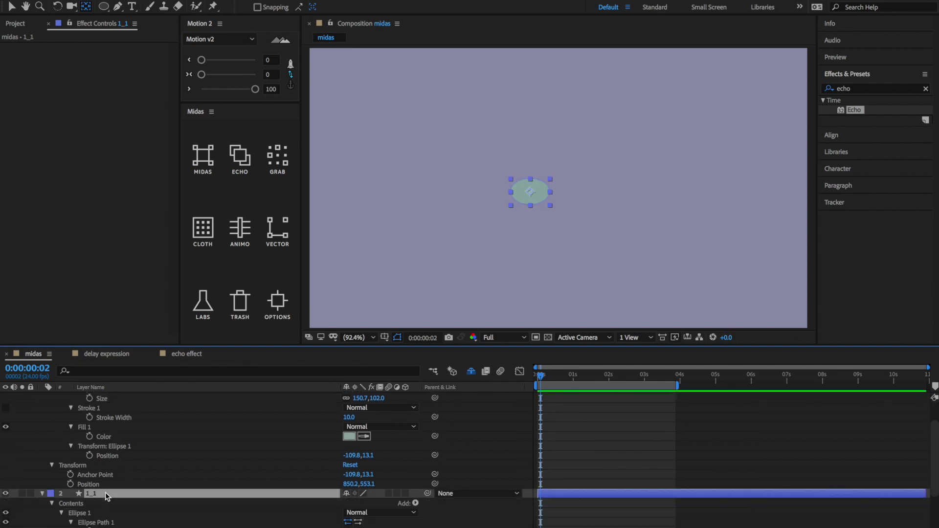
click(126, 523)
scroll(126, 523, up, 2)
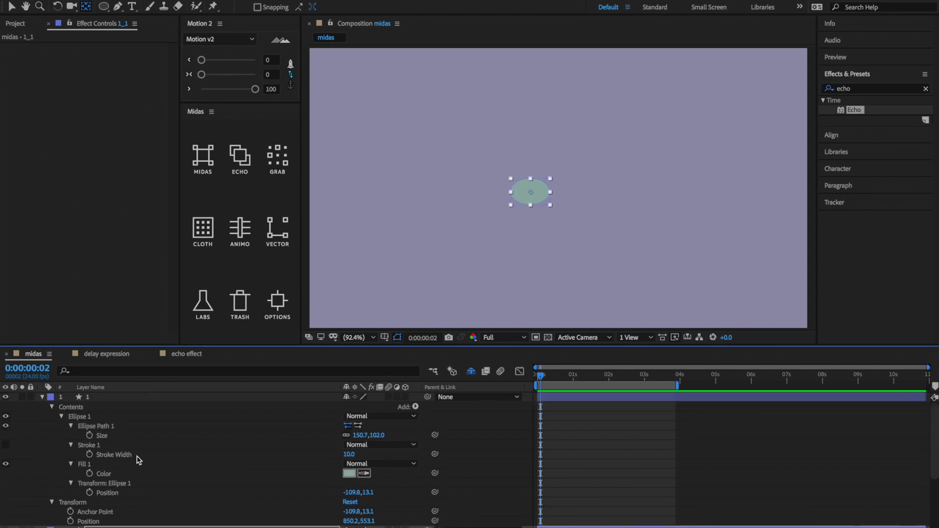
click(123, 438)
key(Return)
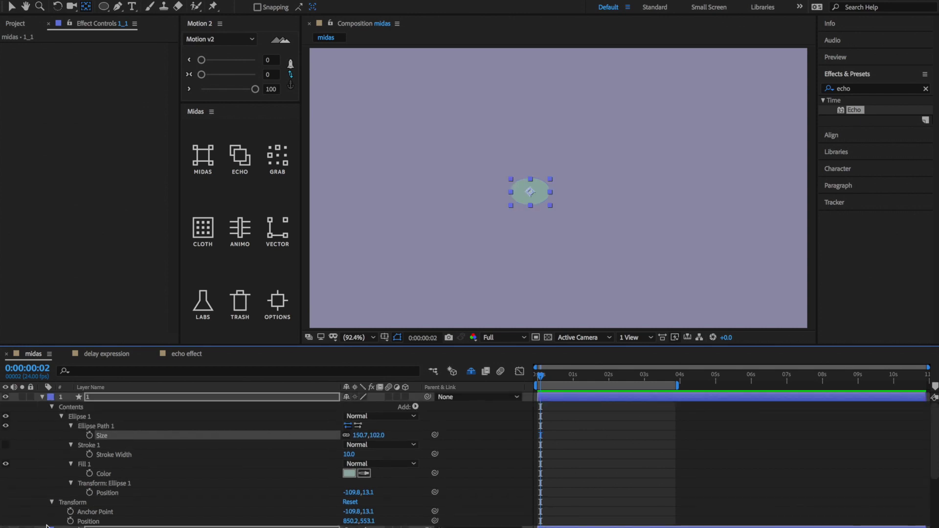
key(ctrl+grave)
Use Midas GRAB to expose the Size property on every ellipse layer
click(117, 398)
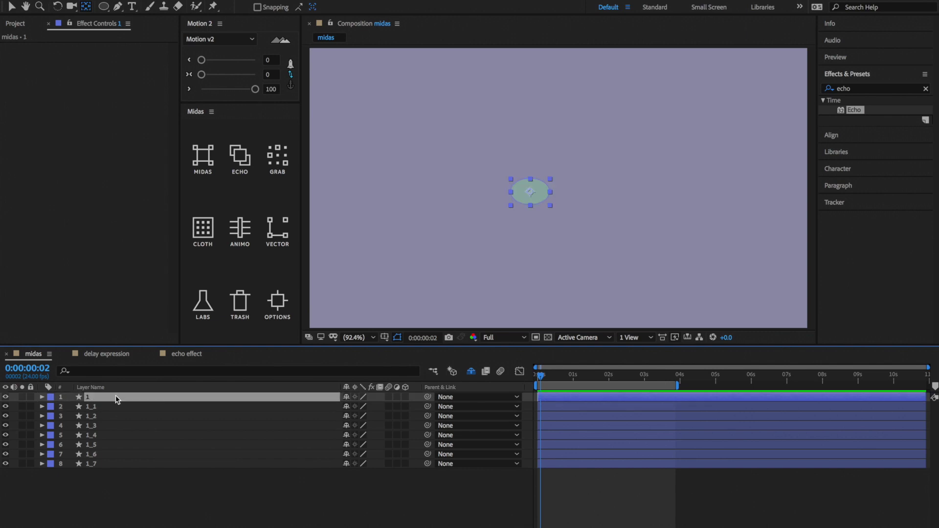
key(ctrl+grave)
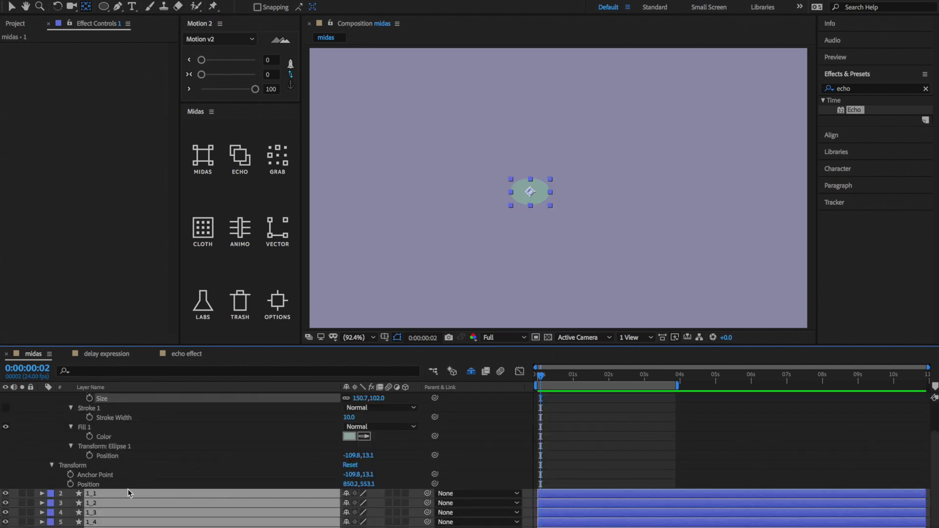
click(283, 164)
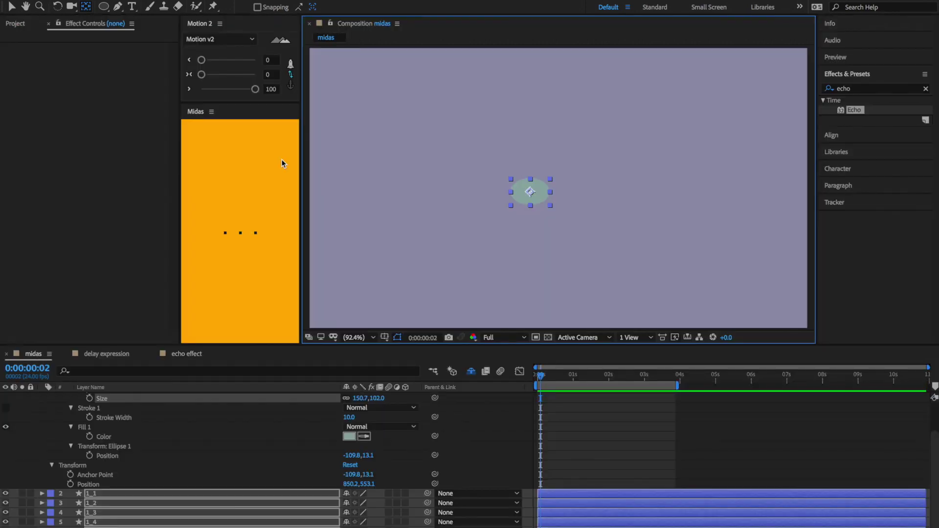
scroll(313, 470, up, 2)
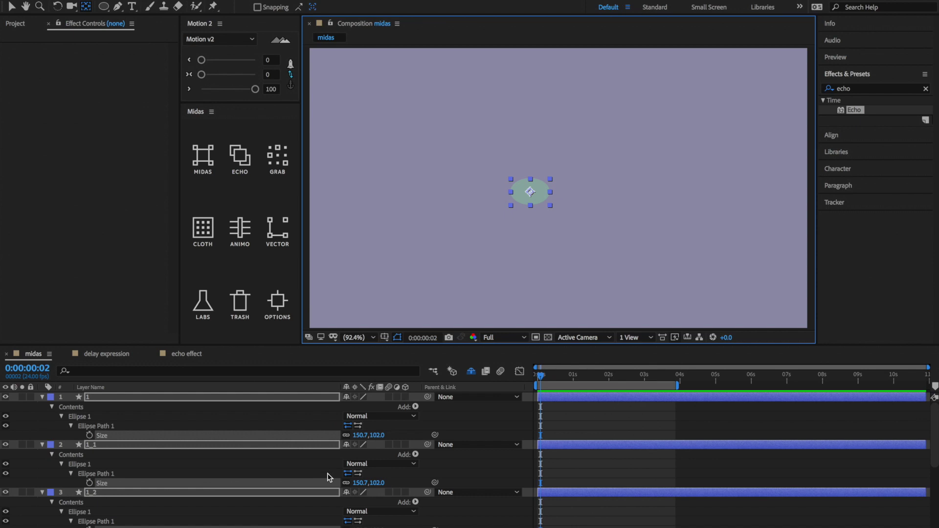
scroll(298, 497, up, 1)
scroll(293, 502, up, 6)
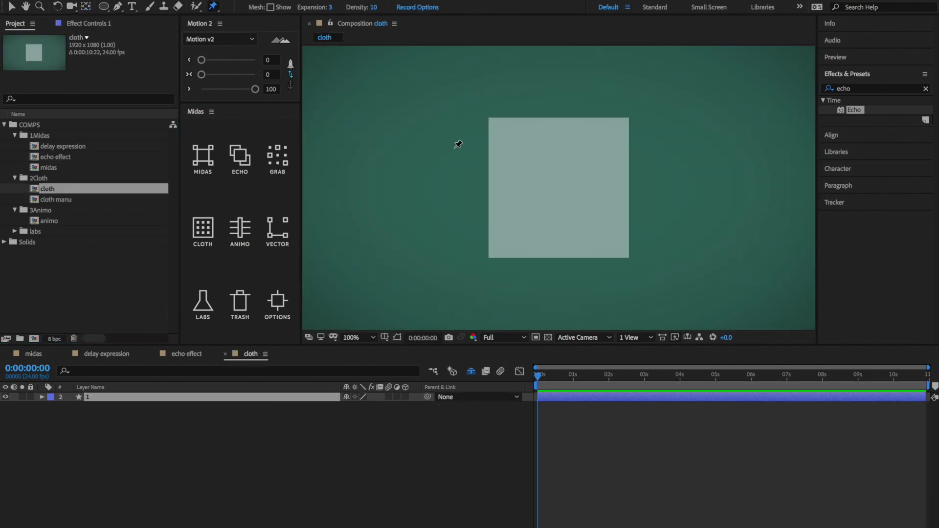
Add Puppet pins at the square's top-left, top-right and lower-left corners
click(498, 128)
click(616, 136)
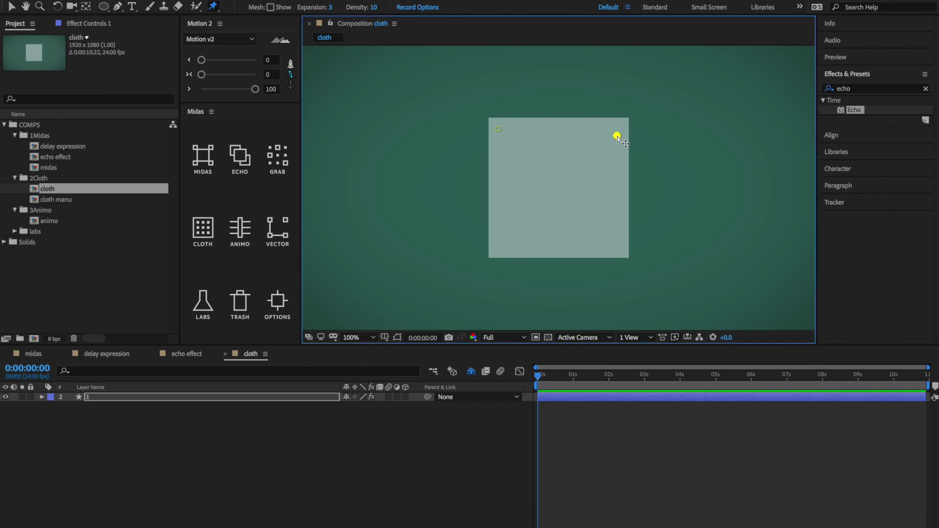
click(506, 236)
Build a Midas CLOTH system named 'cloth' on the square layer
click(155, 397)
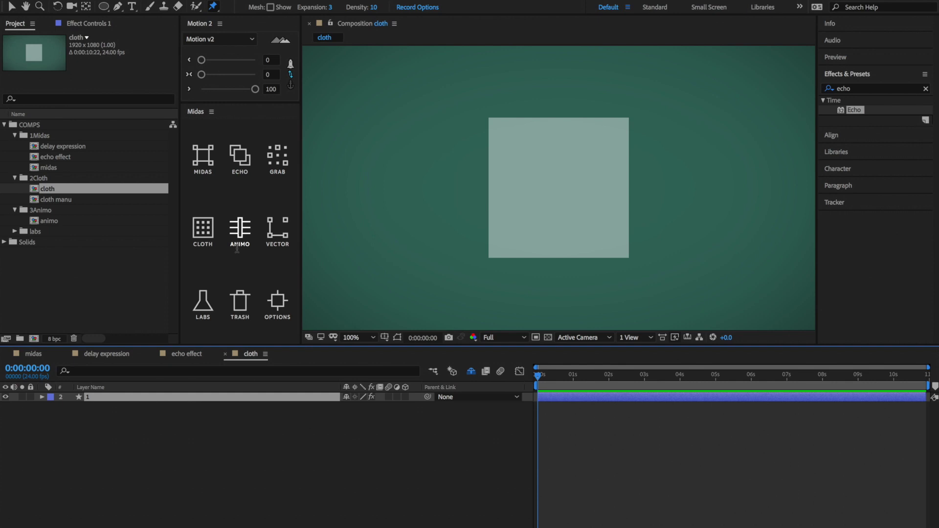
click(206, 230)
click(254, 200)
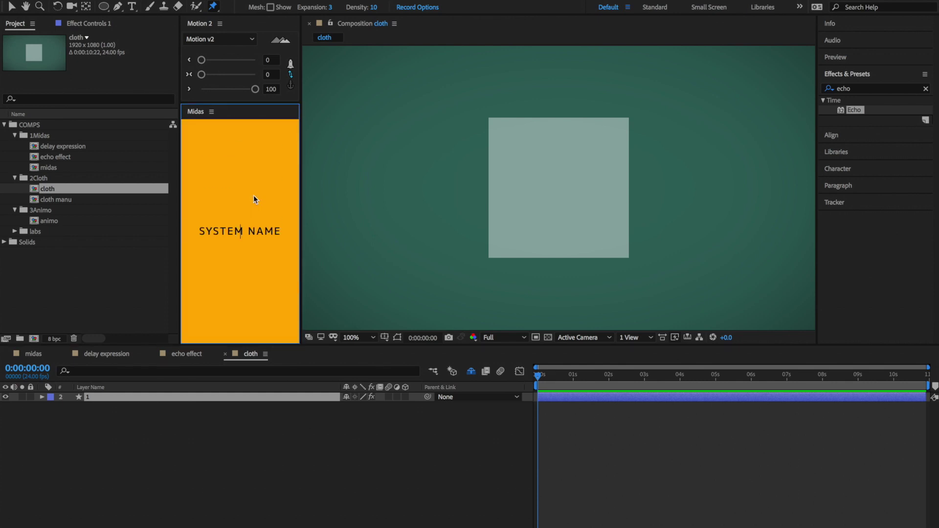
text(cloth)
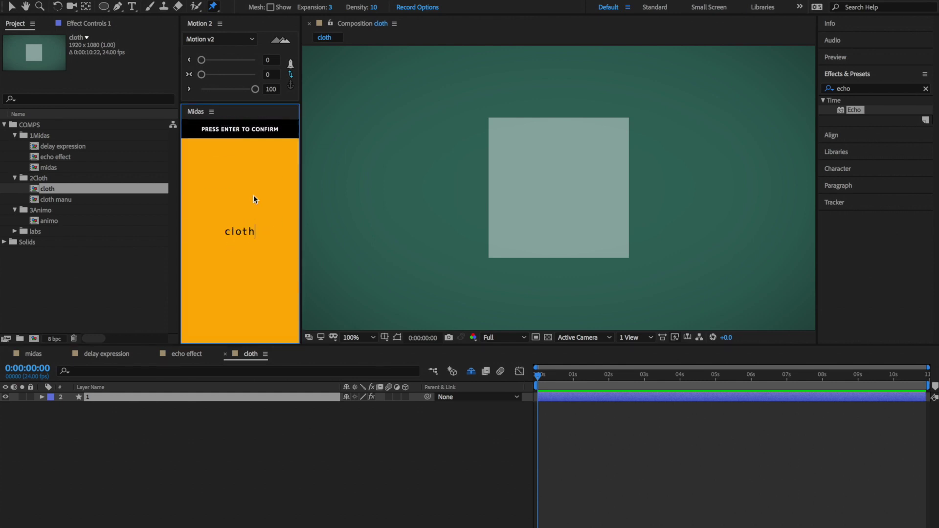
key(Return)
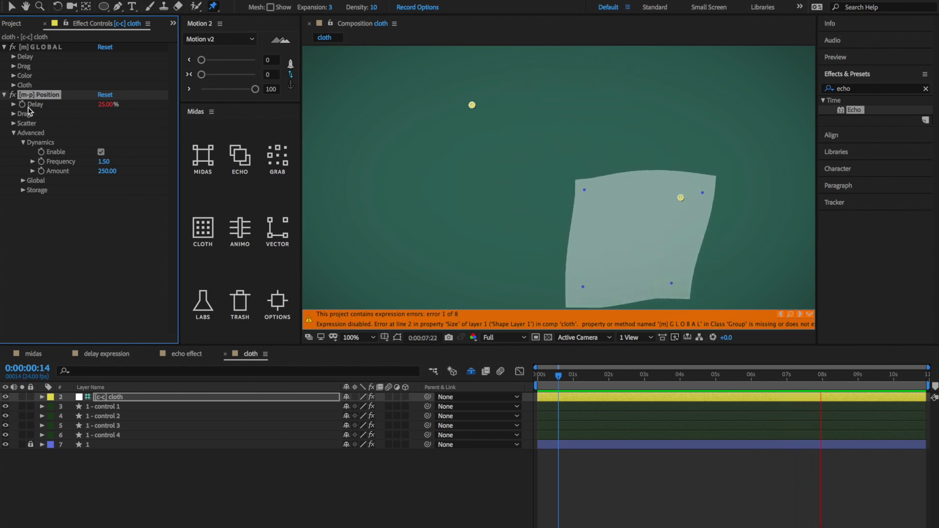
click(13, 123)
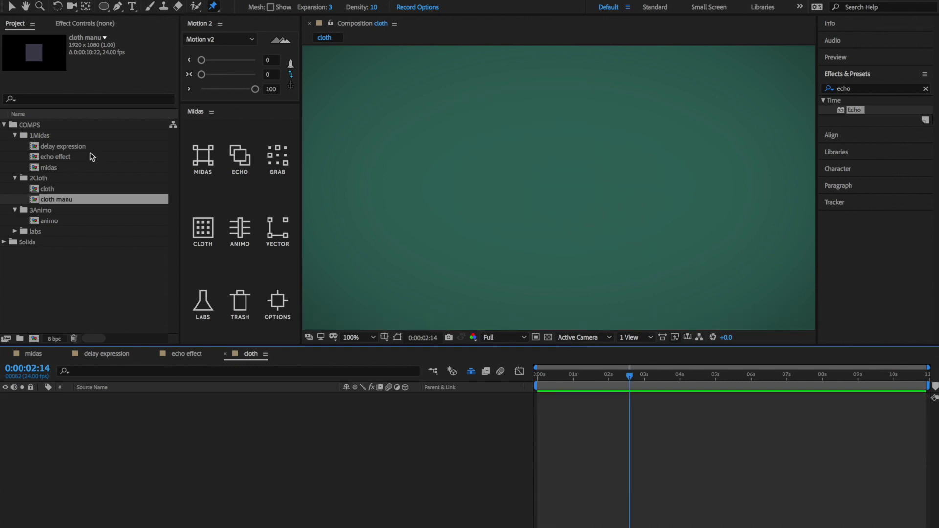
Open the animo comp, preview the square, and marquee-select its Position and Rotation keyframes
double_click(49, 221)
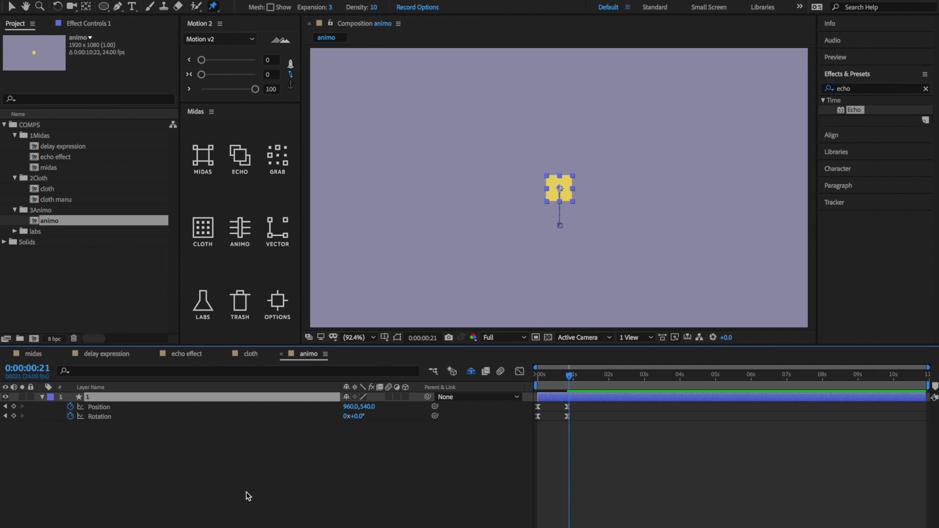
key(space)
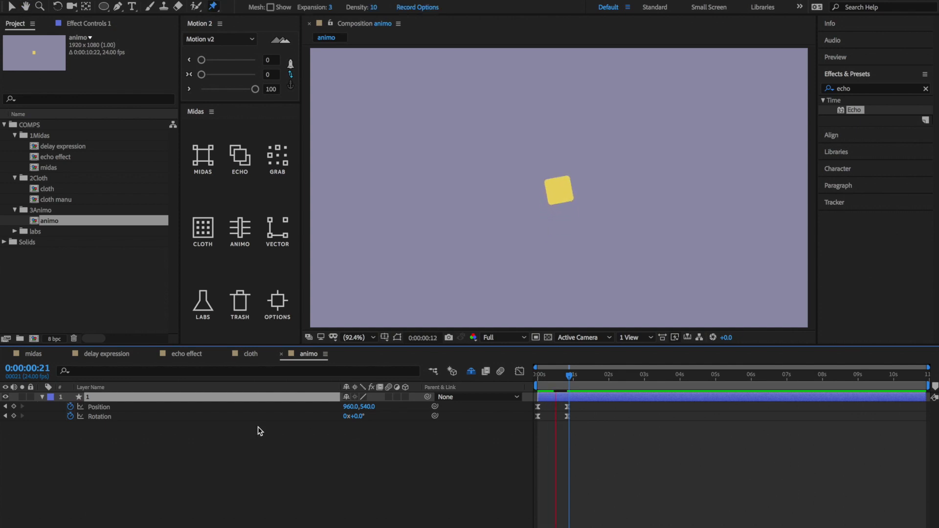
key(space)
drag(545, 381, 572, 386)
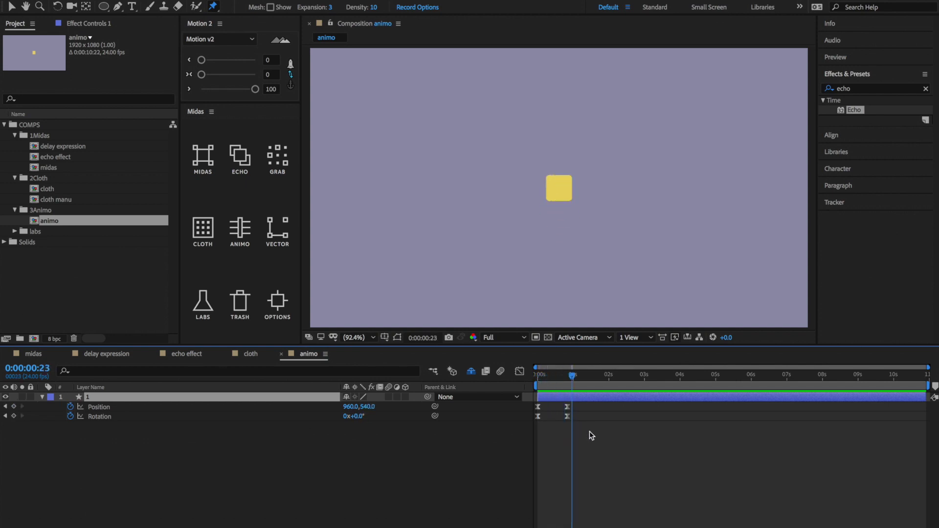
drag(592, 434, 519, 399)
click(240, 228)
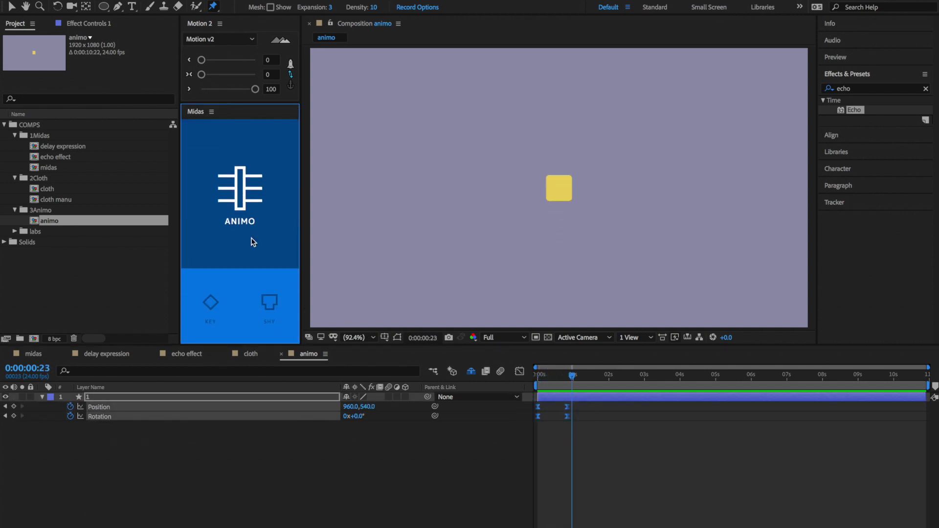
Consolidate the keyframes into an Animo controller named 'animo'
click(211, 304)
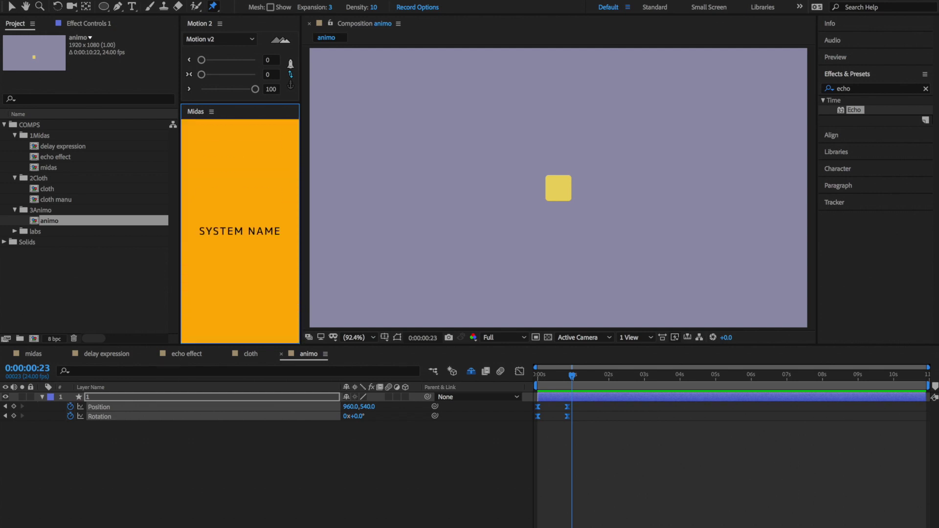
text(animo)
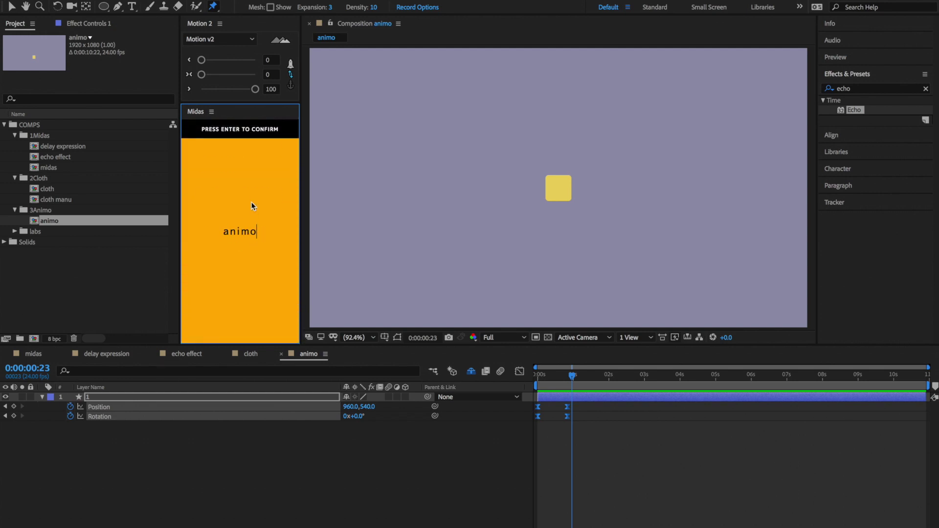
key(Return)
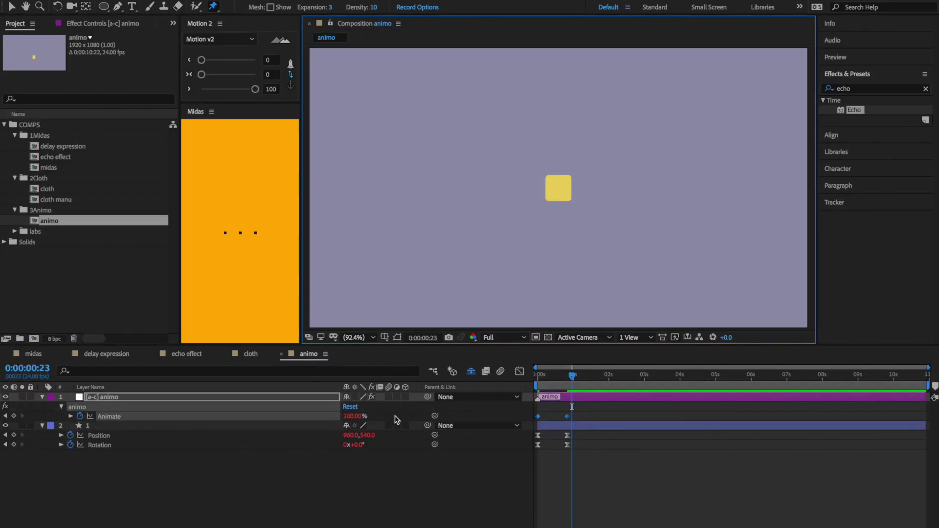
click(568, 465)
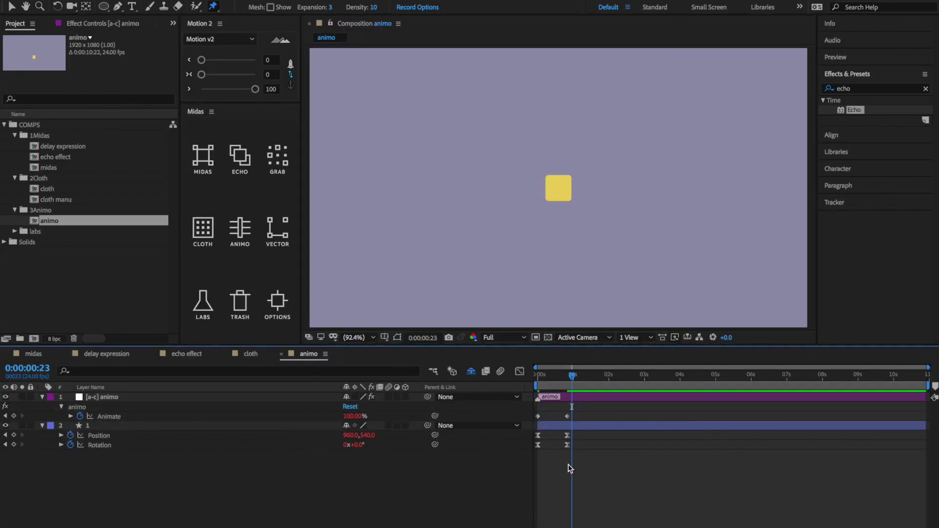
Move the Animate end keyframe from 1 second to about 3 seconds and preview
click(560, 383)
key(space)
key(space)
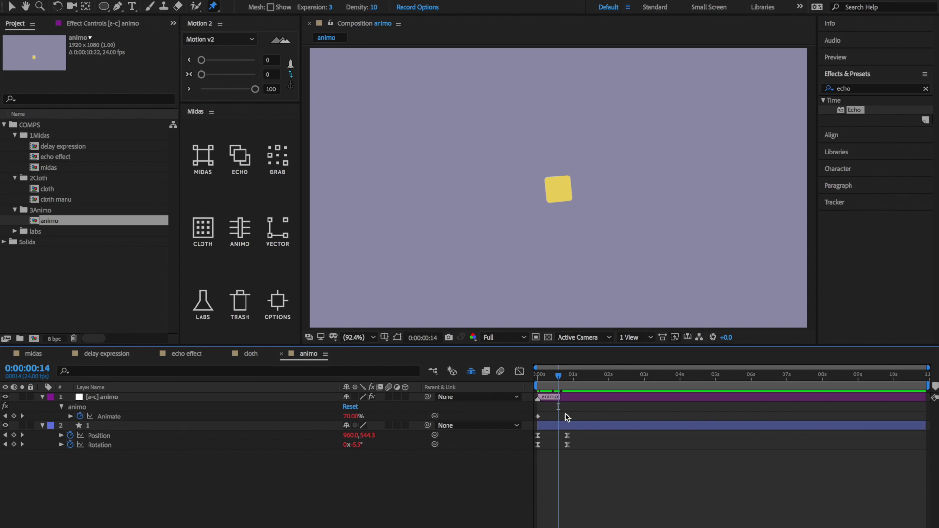
click(568, 417)
click(556, 415)
click(567, 416)
drag(567, 417, 534, 421)
click(582, 463)
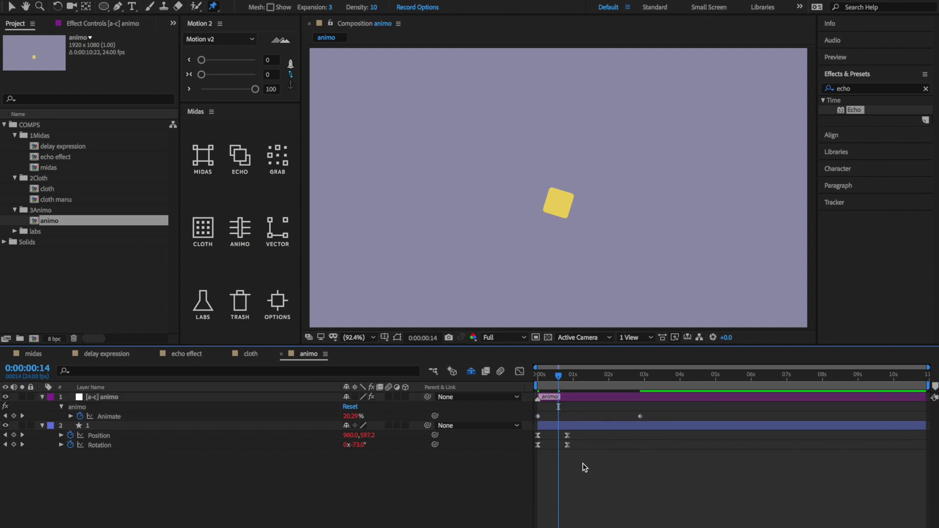
key(space)
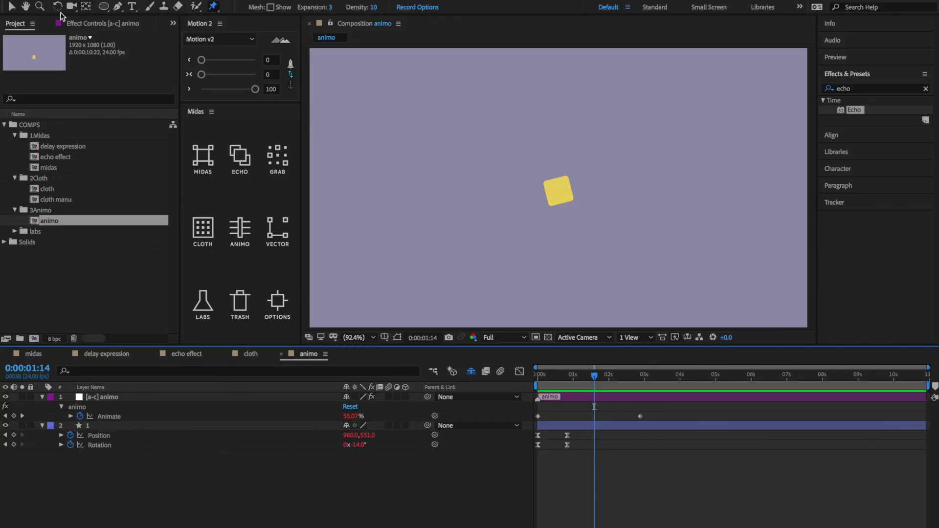
Show the [a-c] animo Effect Controls with Spectre expanded (Trigger None, Multiplier 1.00)
click(79, 27)
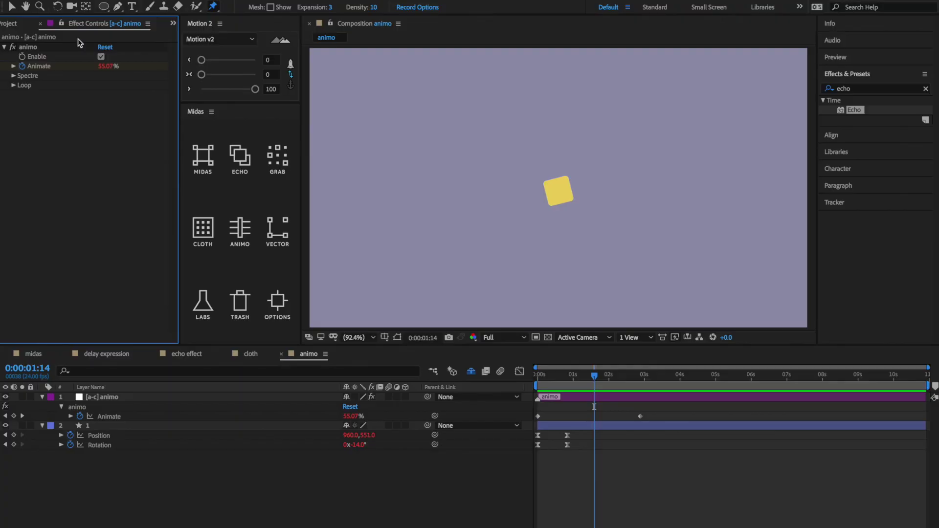
click(13, 76)
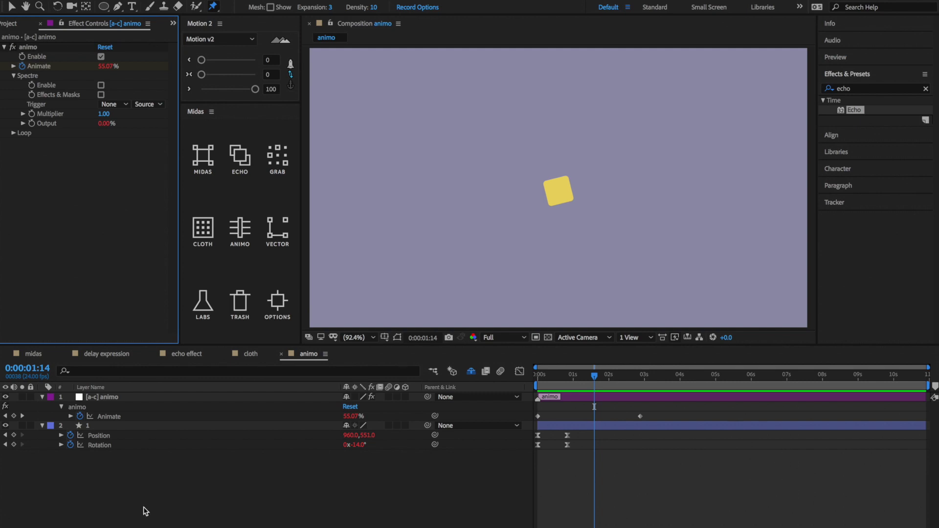
click(103, 6)
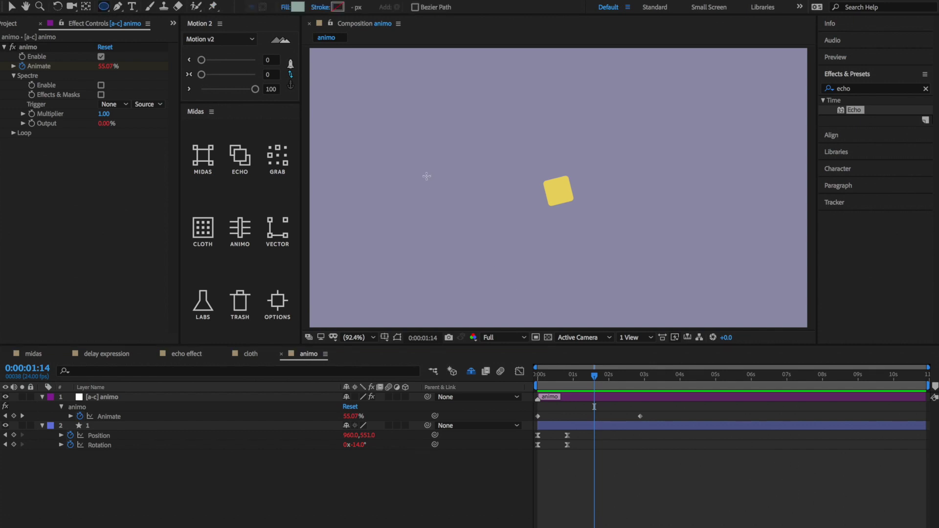
Draw a circle left of the yellow square, move it higher, and rename it 'trigger'
drag(421, 172, 503, 256)
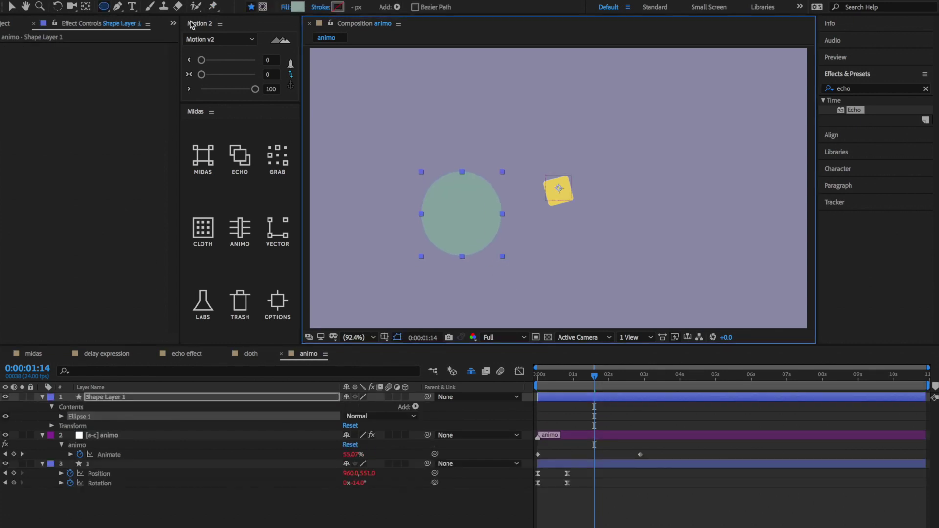
key(v)
drag(473, 205, 471, 146)
click(117, 398)
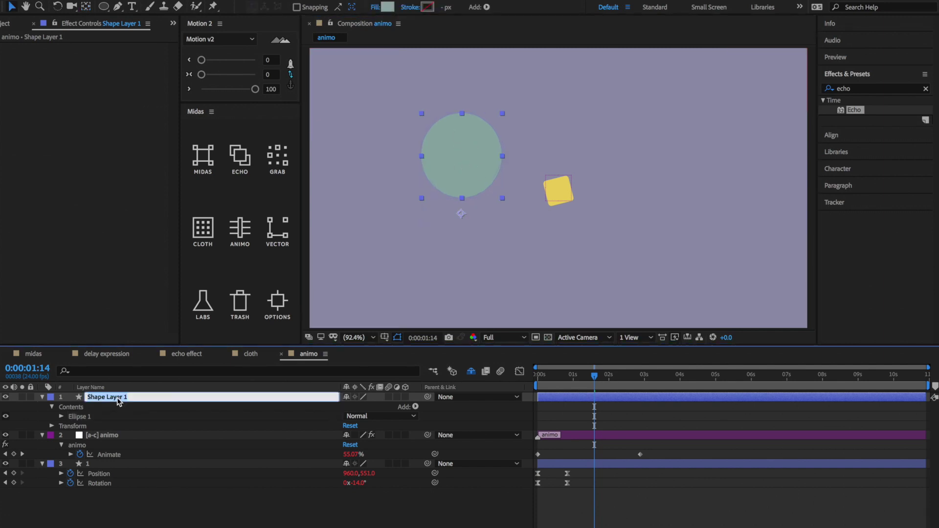
text(trigger)
key(Return)
On Null 8, enable Spectre and set its Trigger to the trigger layer
click(112, 435)
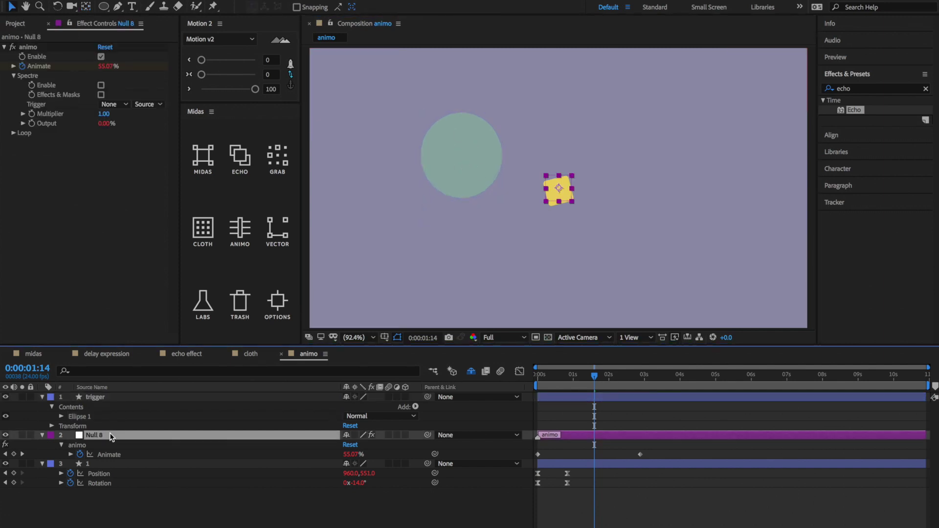
click(101, 85)
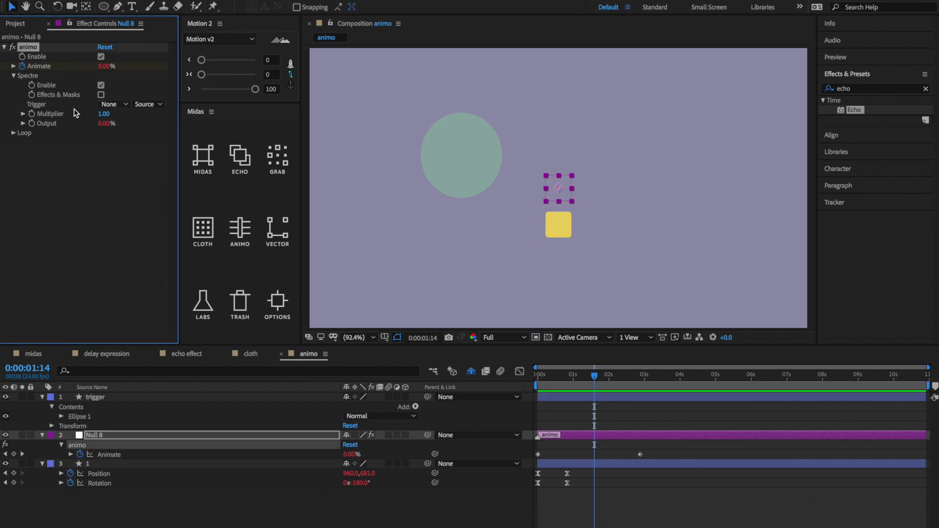
click(118, 105)
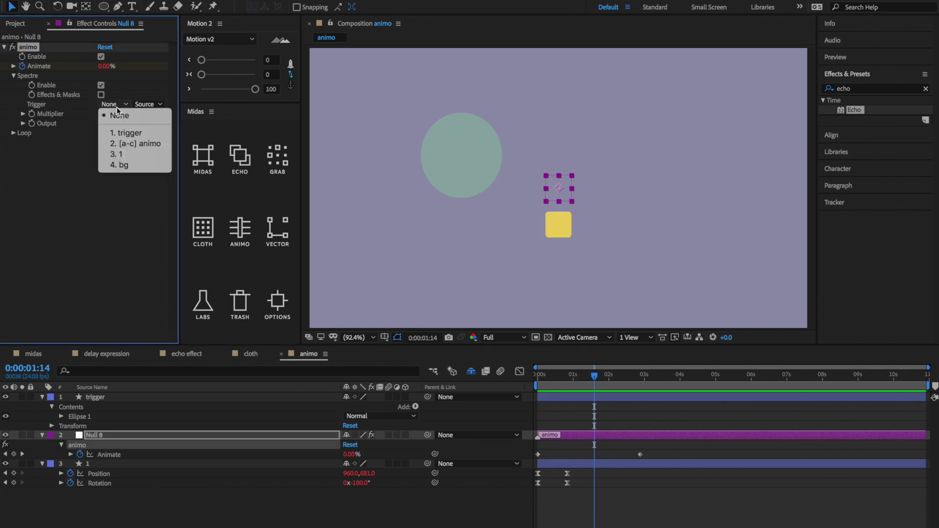
click(126, 134)
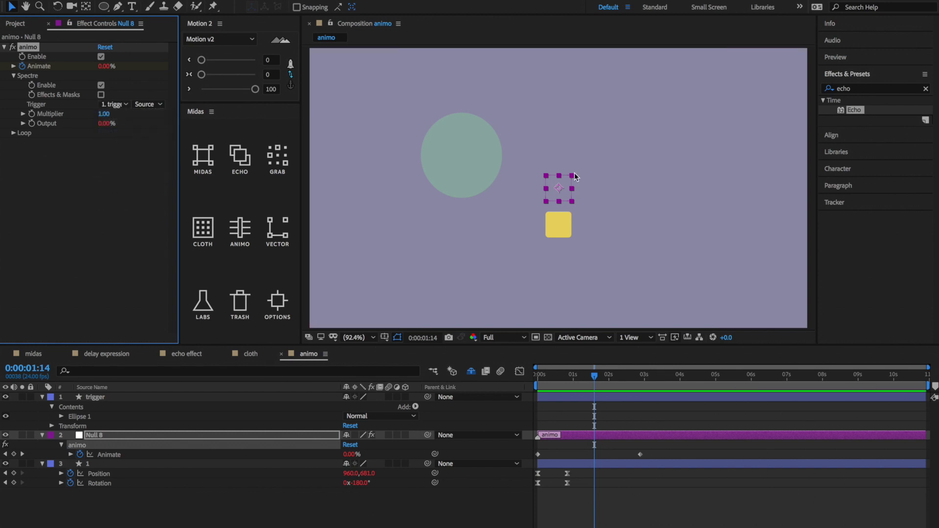
click(230, 398)
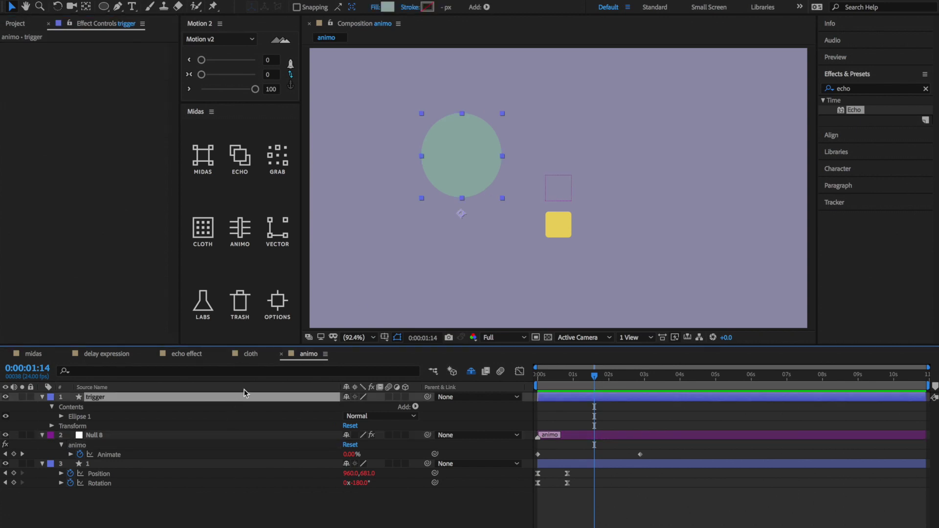
Move the trigger layer to the bottom and the circle beside the square, reaching Animate 47.84%
drag(467, 162, 511, 164)
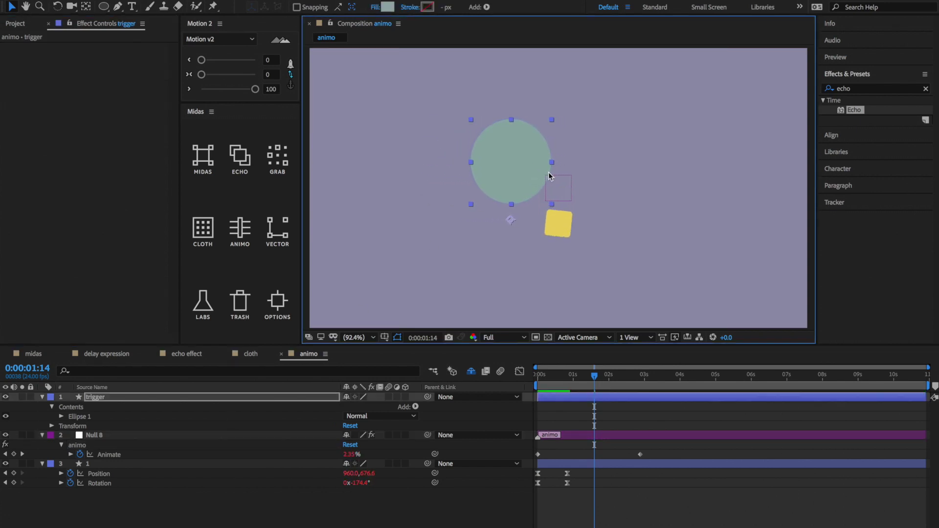
mouse_move(535, 167)
mouse_down()
mouse_move(571, 178)
mouse_move(526, 163)
mouse_up()
drag(116, 396, 121, 482)
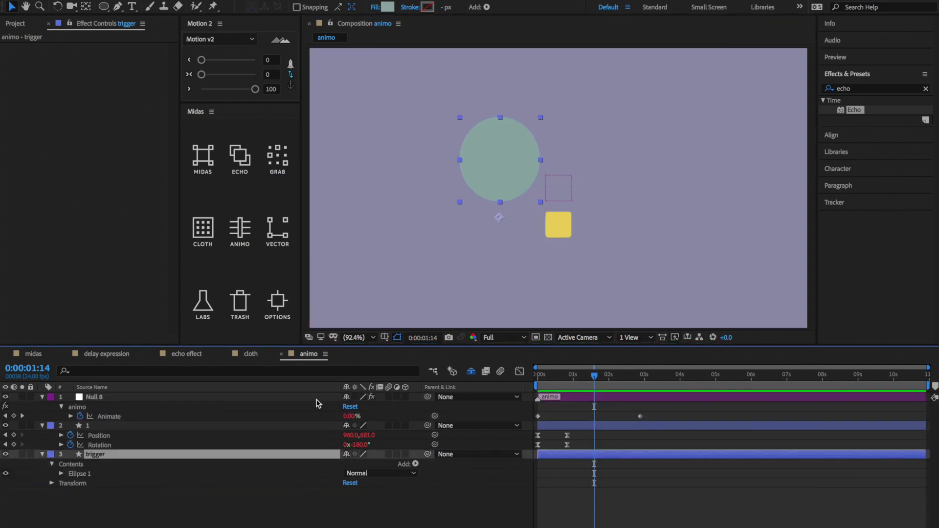
mouse_move(513, 148)
mouse_down()
mouse_move(537, 163)
mouse_move(510, 149)
mouse_move(533, 157)
mouse_move(524, 145)
mouse_move(534, 157)
mouse_move(512, 149)
mouse_move(524, 158)
mouse_up()
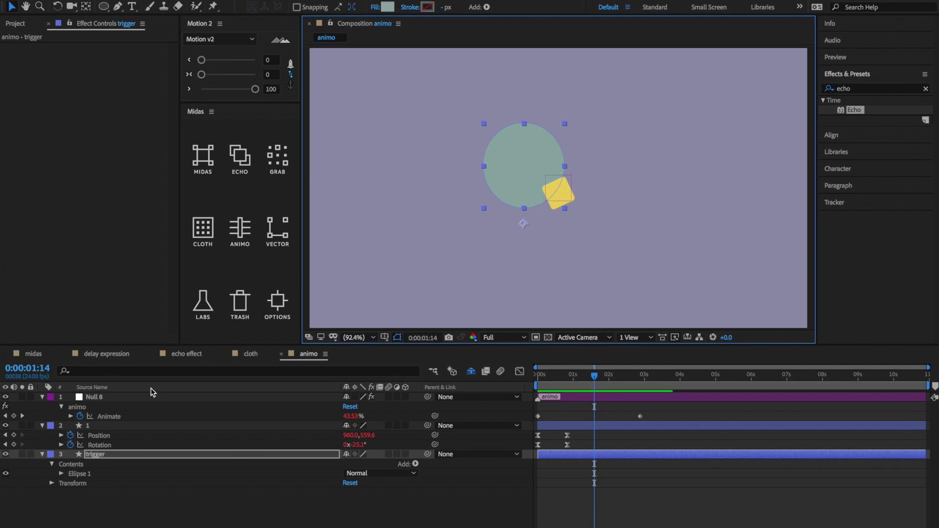
click(139, 398)
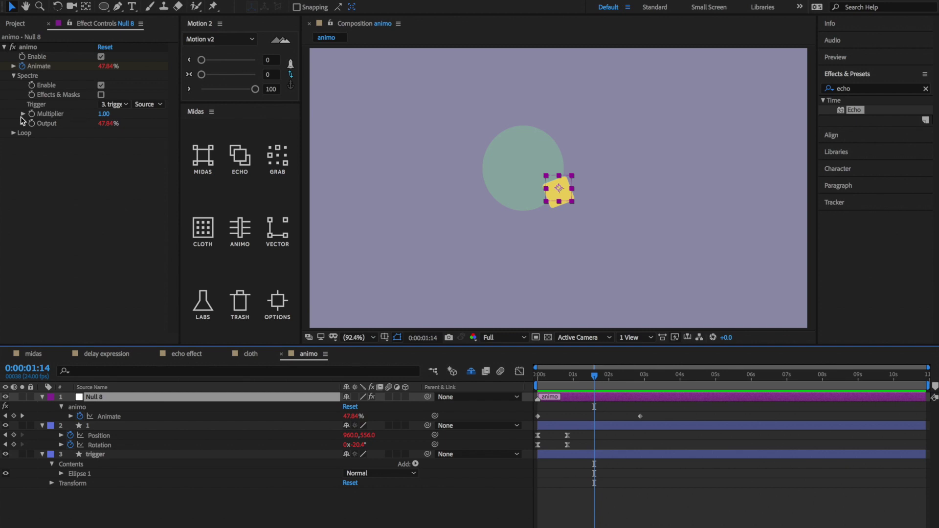
Unlink Null 8's Scale and centre the circle over the square, driving Animate to 100%
key(s)
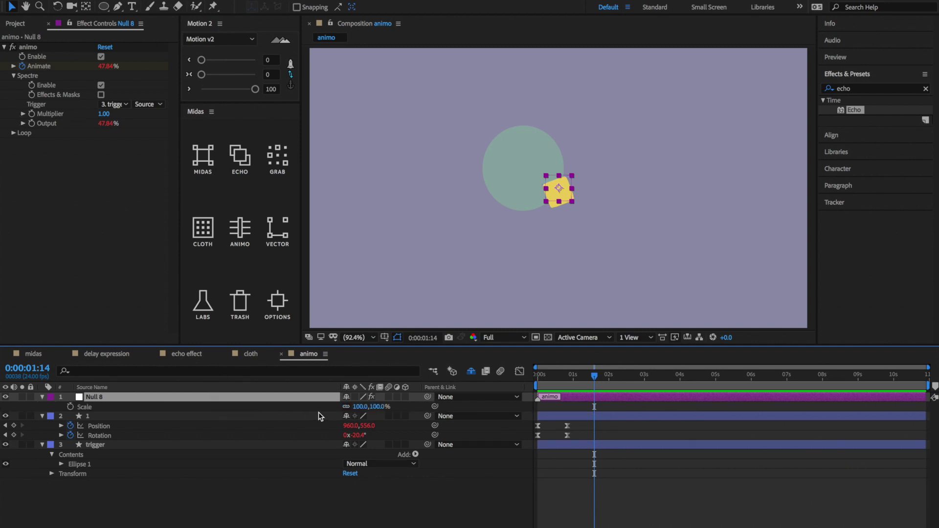
click(349, 409)
drag(499, 167, 461, 195)
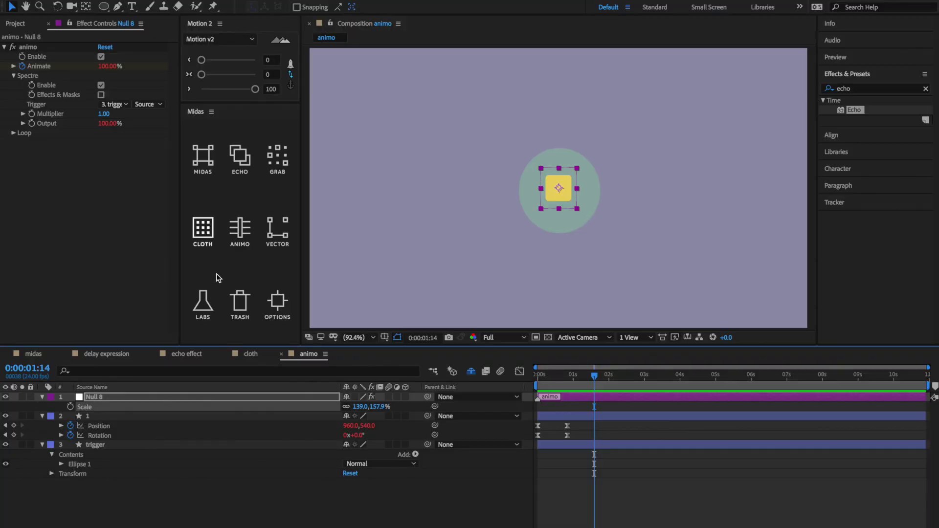
Browse the Midas Labs tools, trying Trace, then return to the midas composition
click(207, 299)
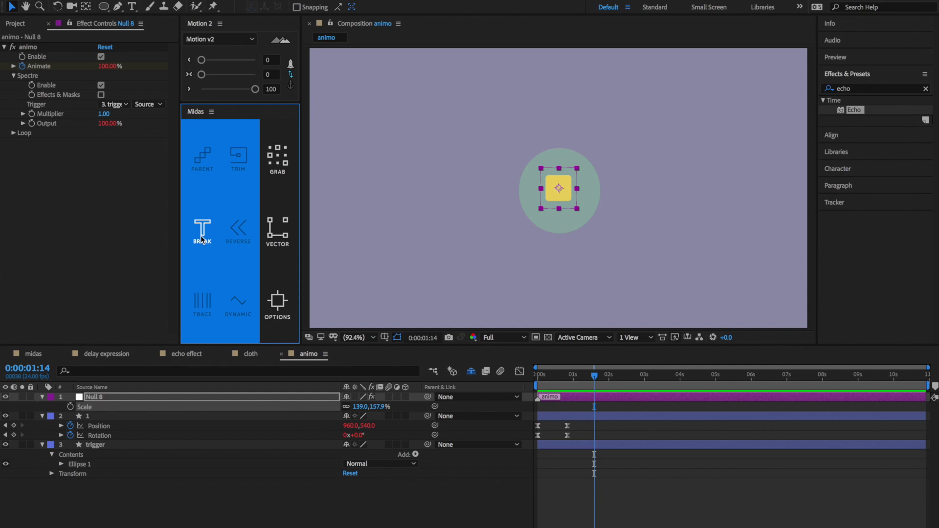
click(207, 306)
click(244, 305)
click(33, 354)
Apply Midas to layer 1's Position and expand its Advanced Dynamics settings
click(184, 416)
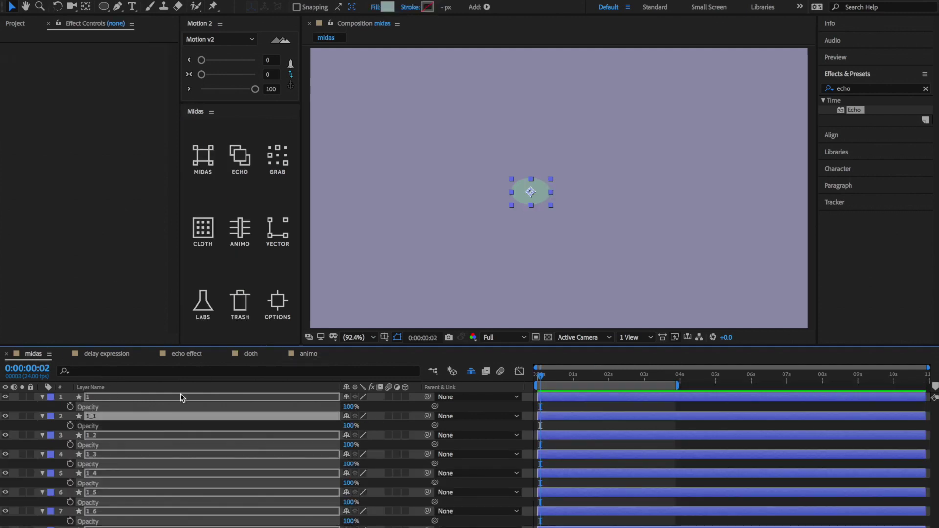
click(242, 211)
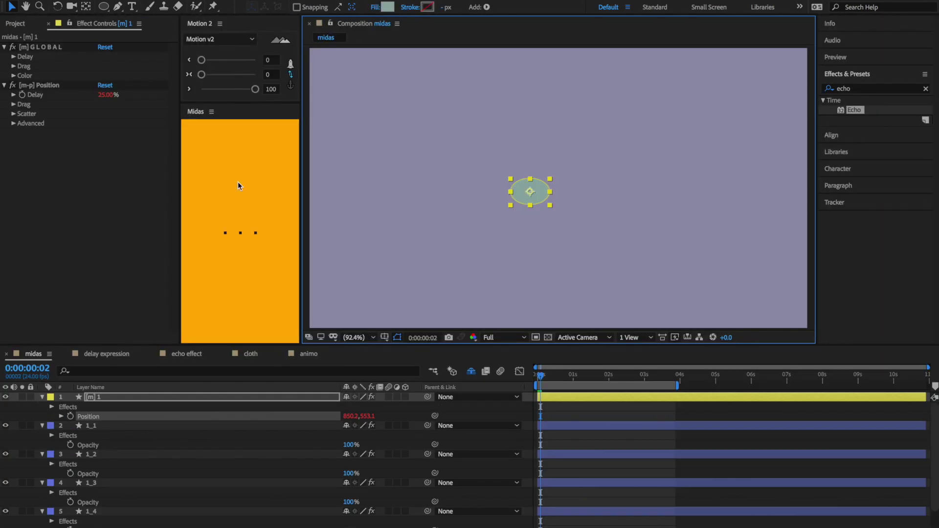
click(25, 124)
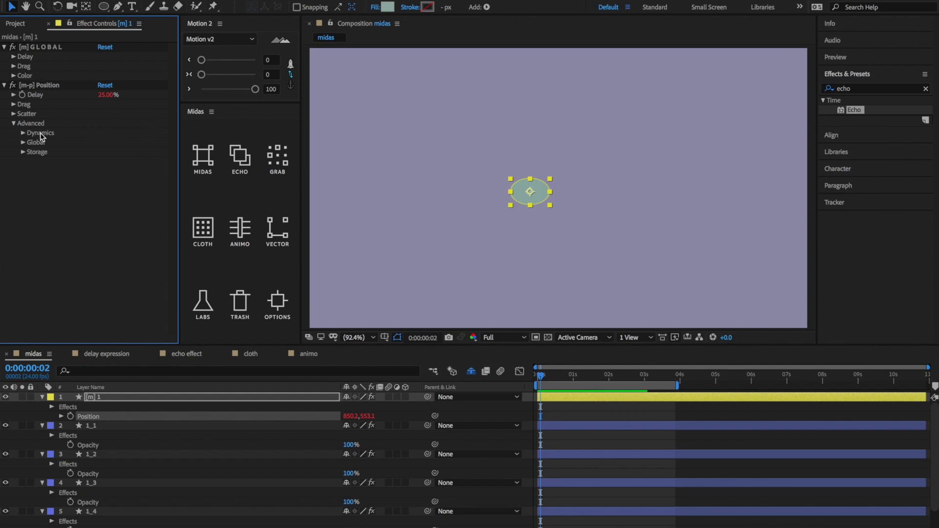
click(40, 133)
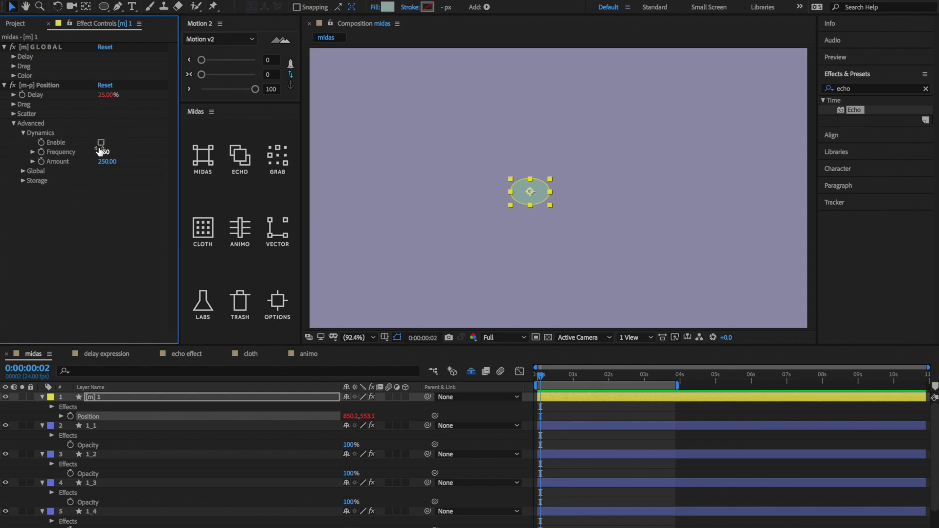
View the Labs Parent tool's up and down options, then close them
click(203, 303)
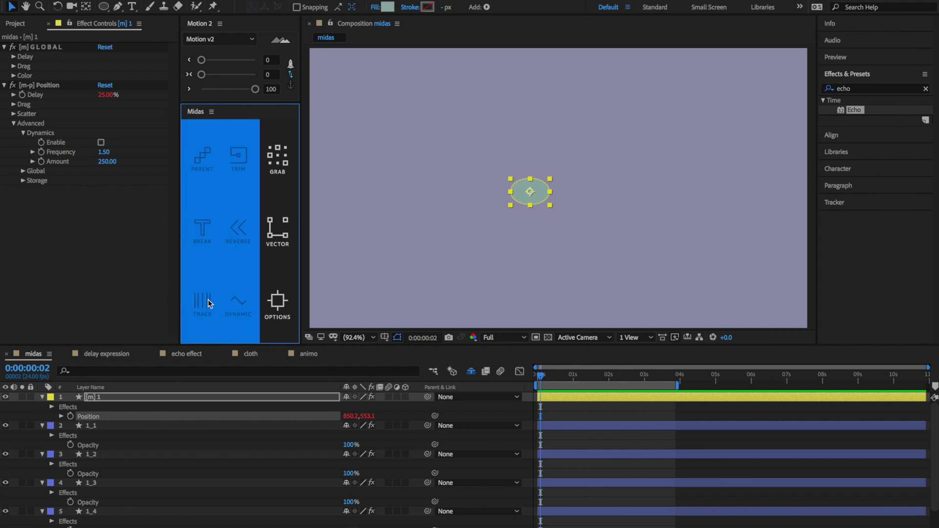
click(205, 161)
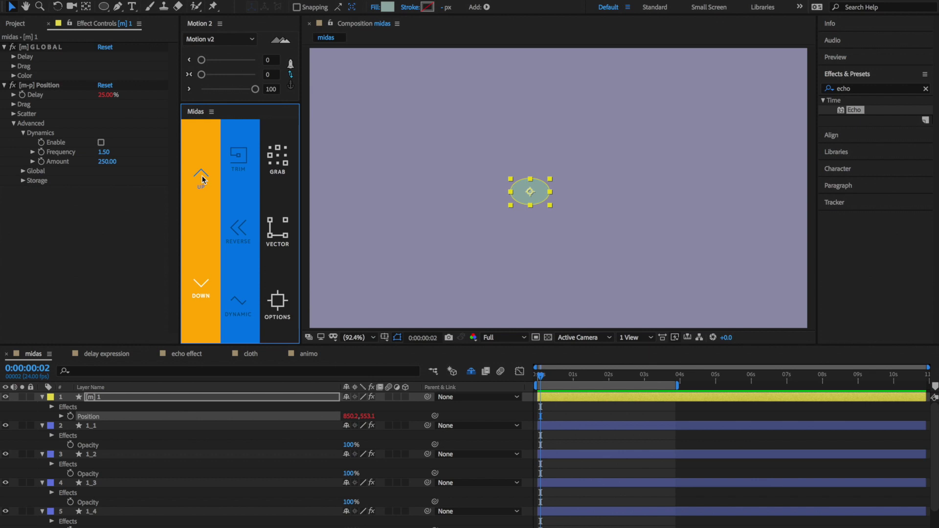
click(201, 177)
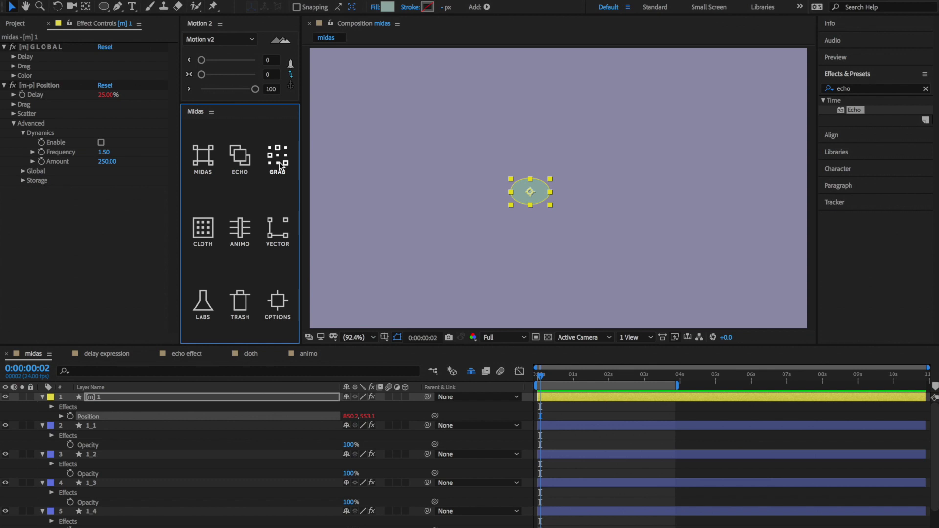
Show the blue Midas Labs tools flyout beside the [m] 1 ellipse composition
click(203, 303)
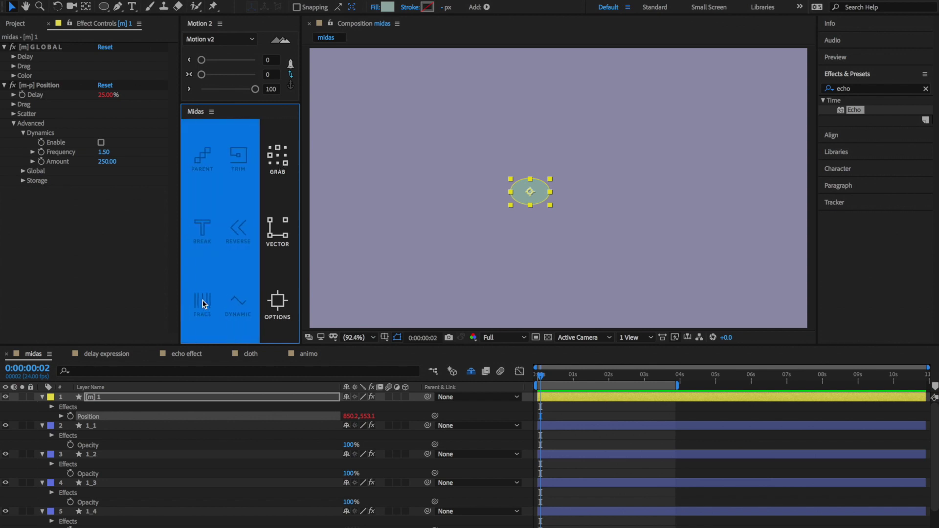